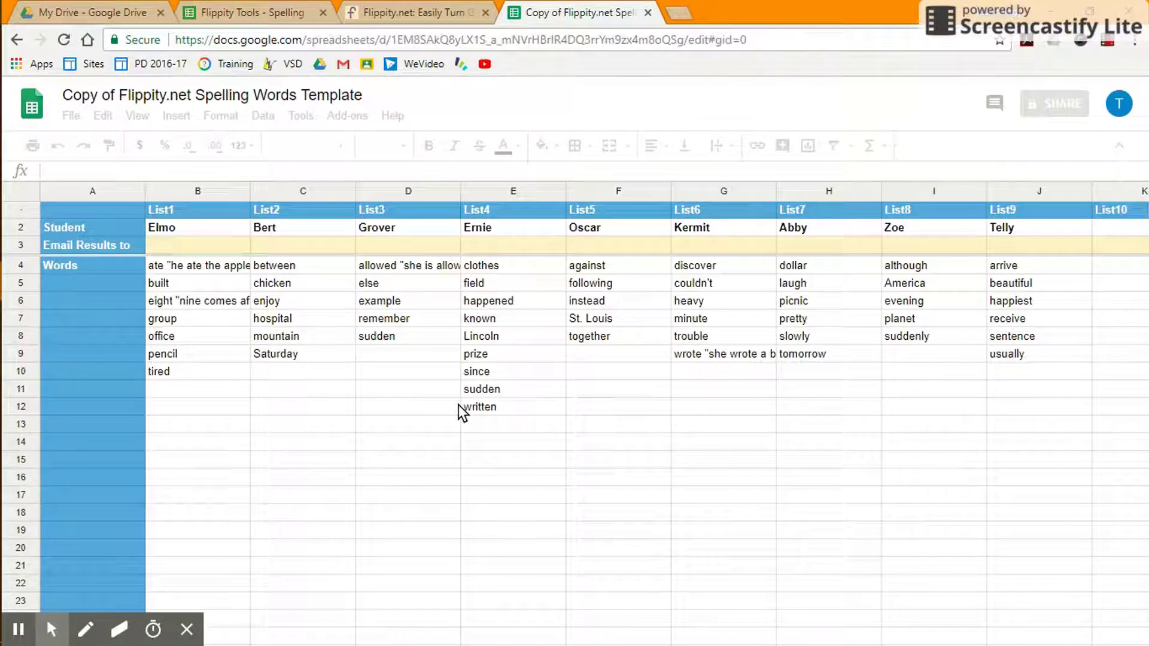
Switch to the 'Get the Link Here' sheet holding the generated Flippity link.
scroll(459, 407, "down", 1)
left_click(273, 628)
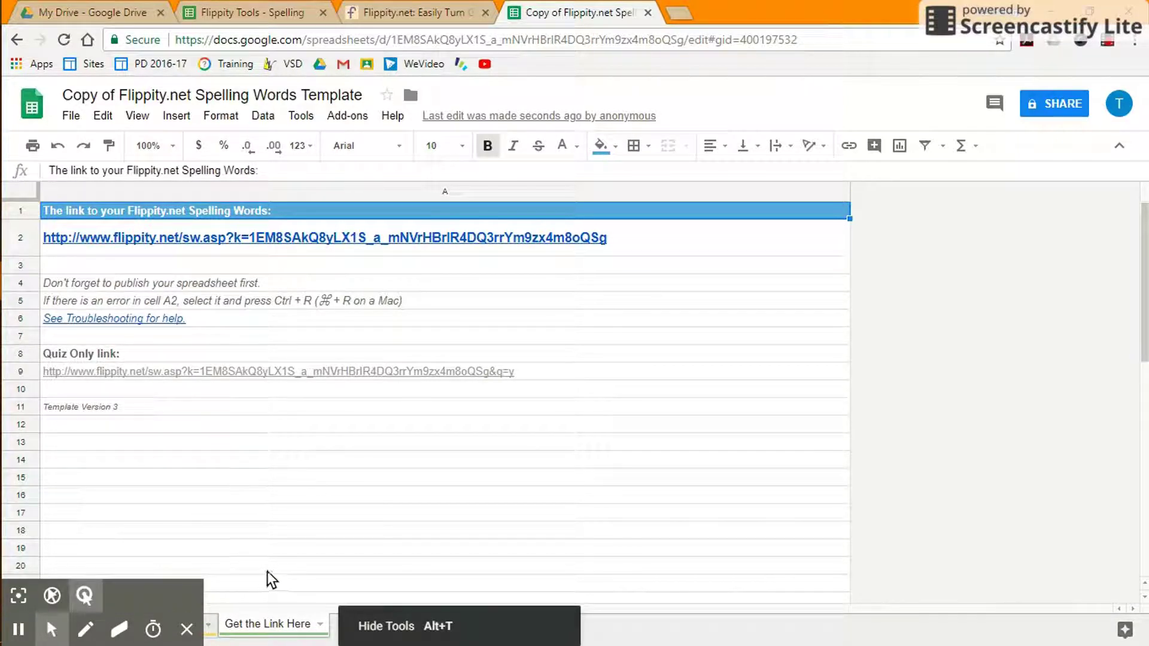
left_click(187, 629)
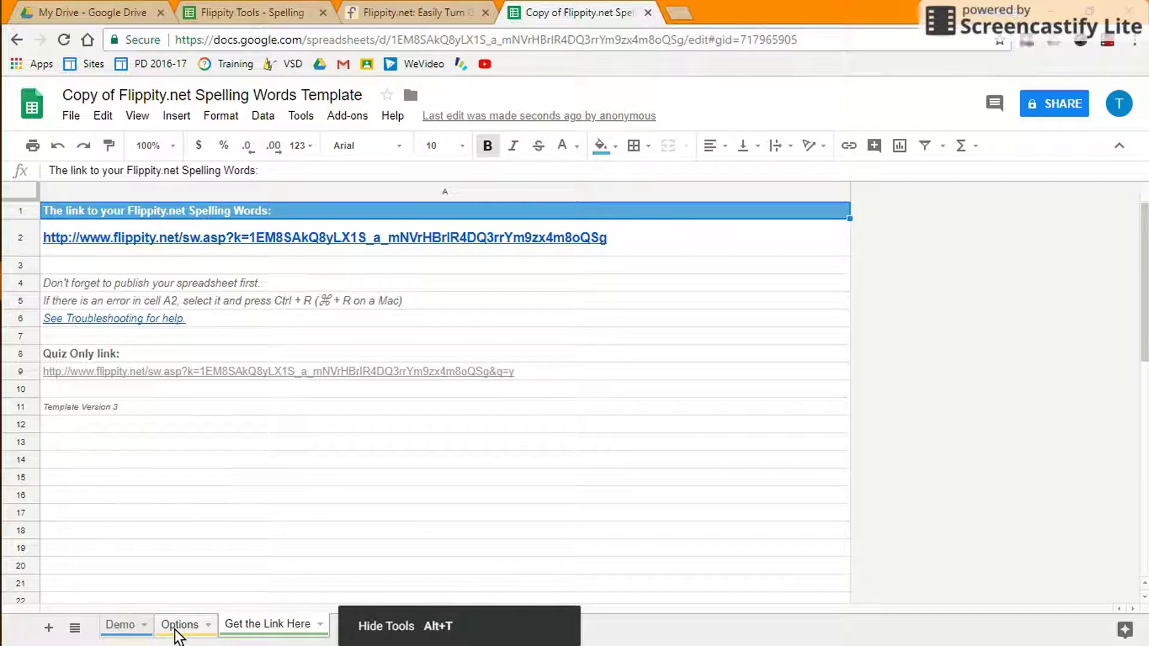
left_click(175, 628)
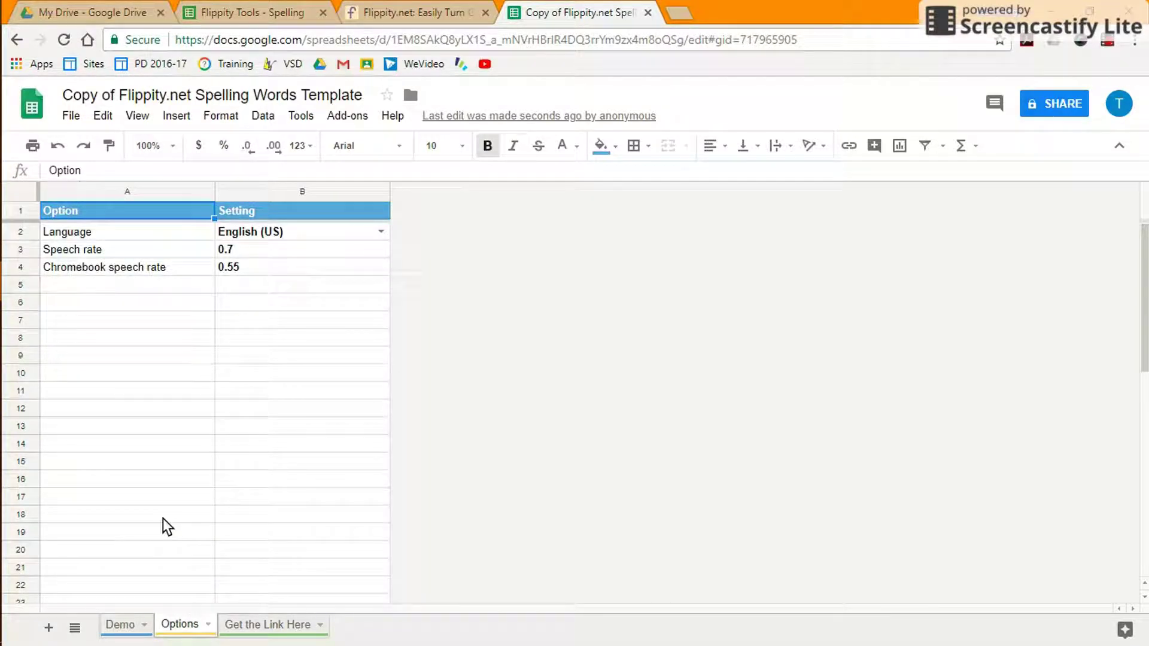
left_click(235, 255)
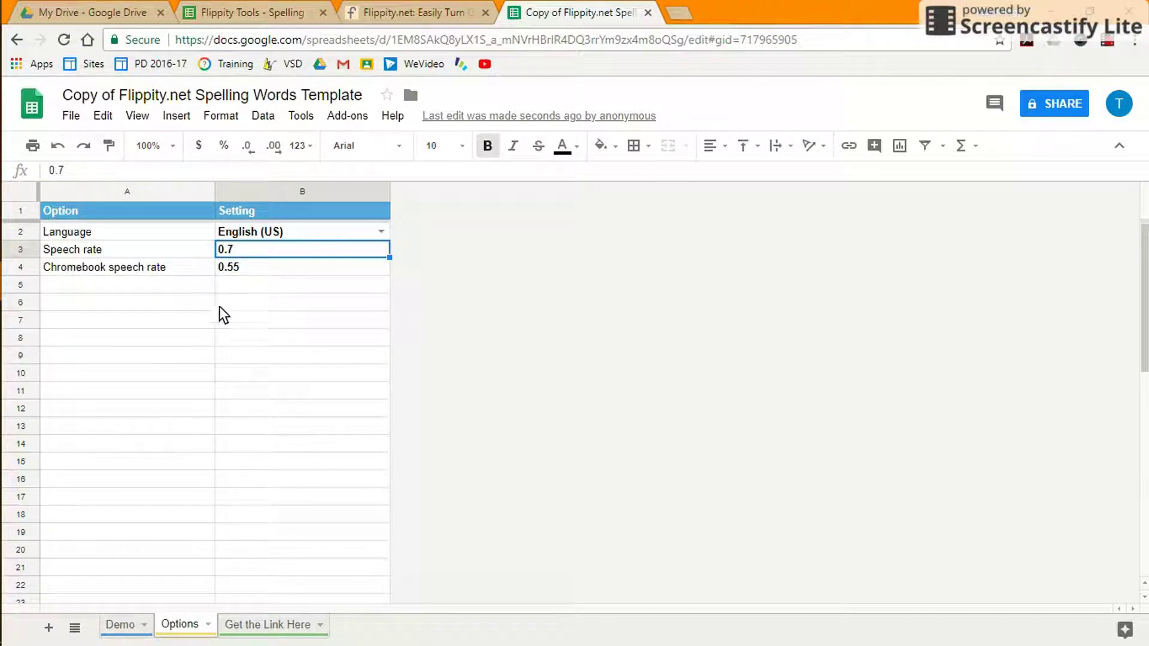
left_click(119, 624)
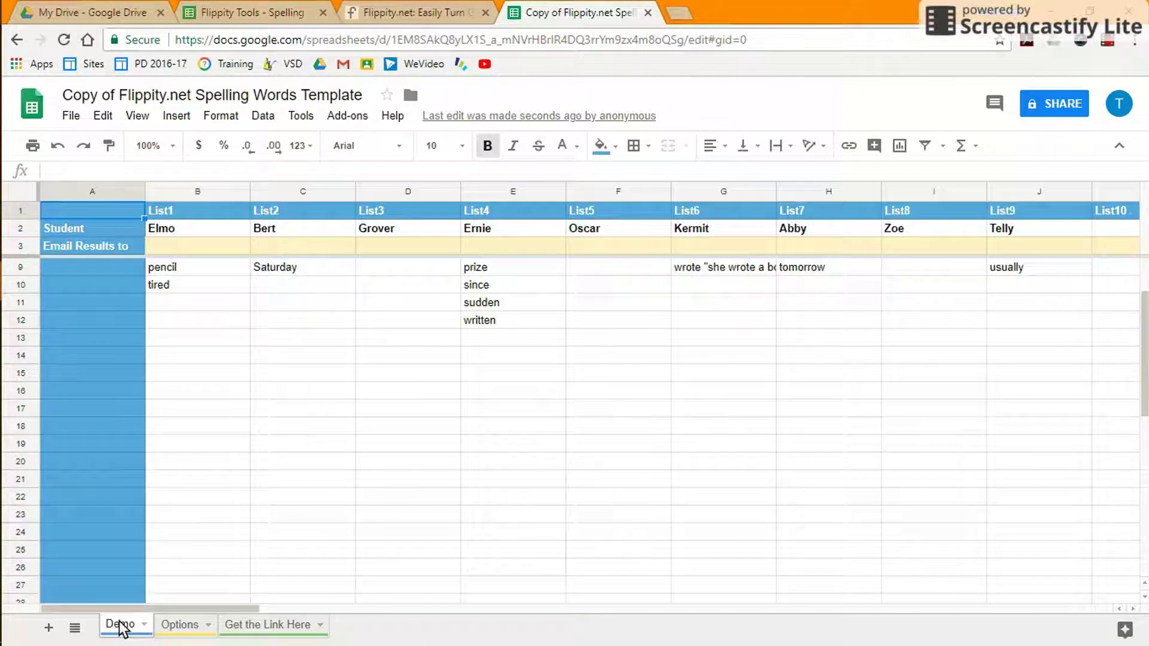
Rename List1 to Hard and List2 to Easy.
scroll(262, 468, "up", 2)
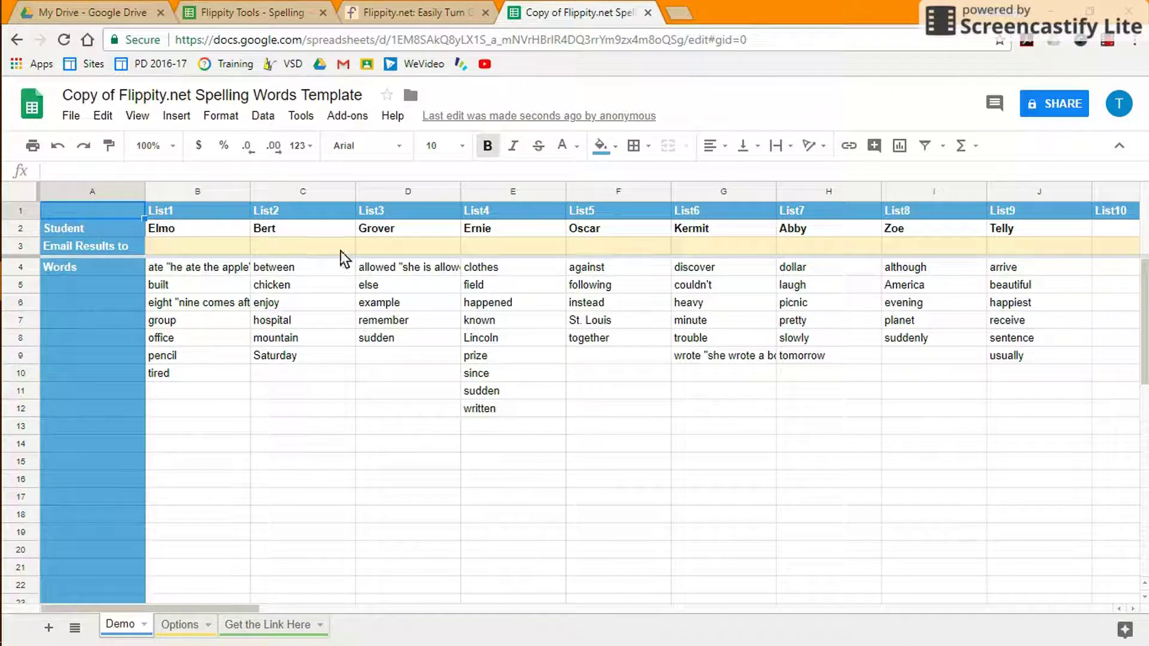
left_click(185, 227)
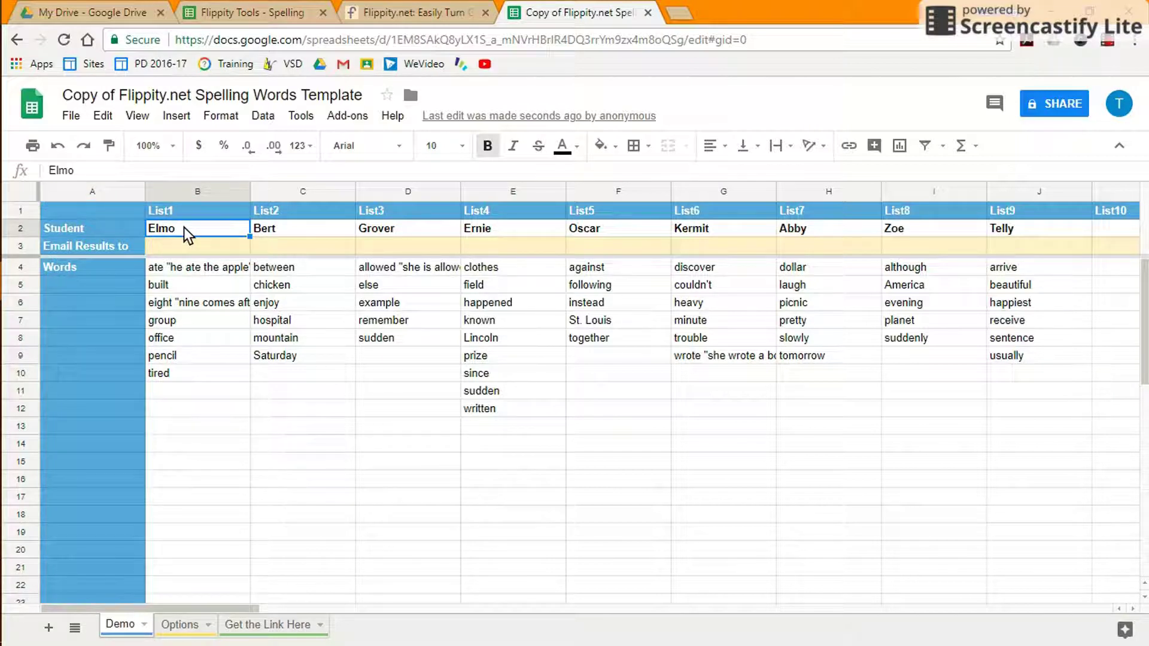
type("Hard")
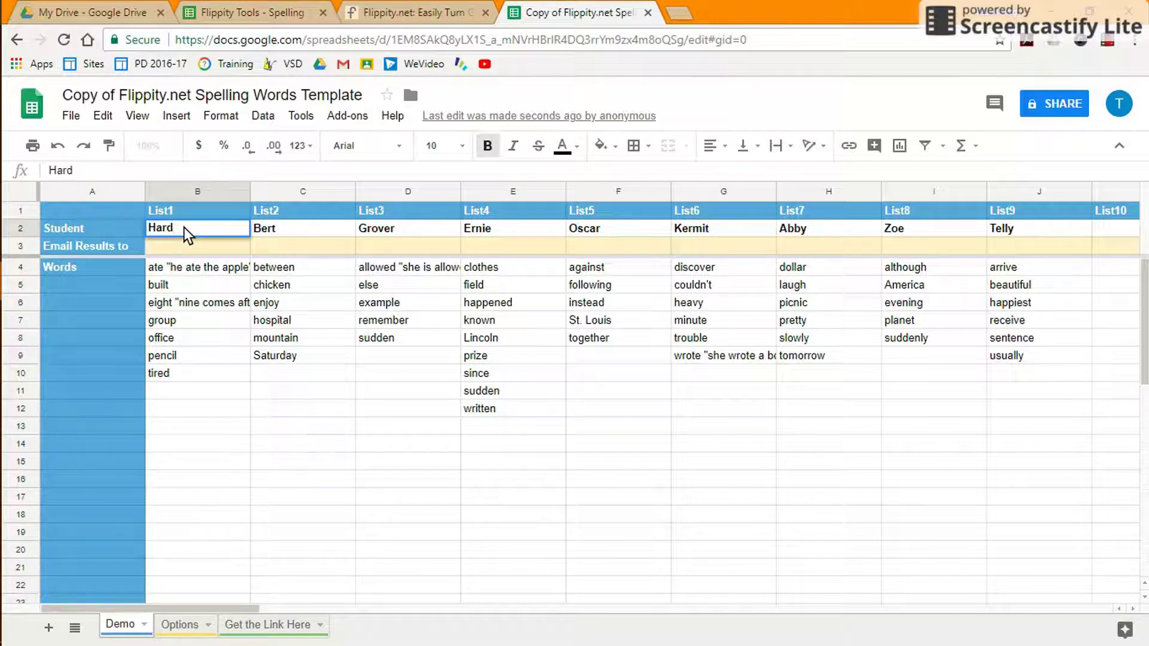
left_click(293, 227)
type("Easy")
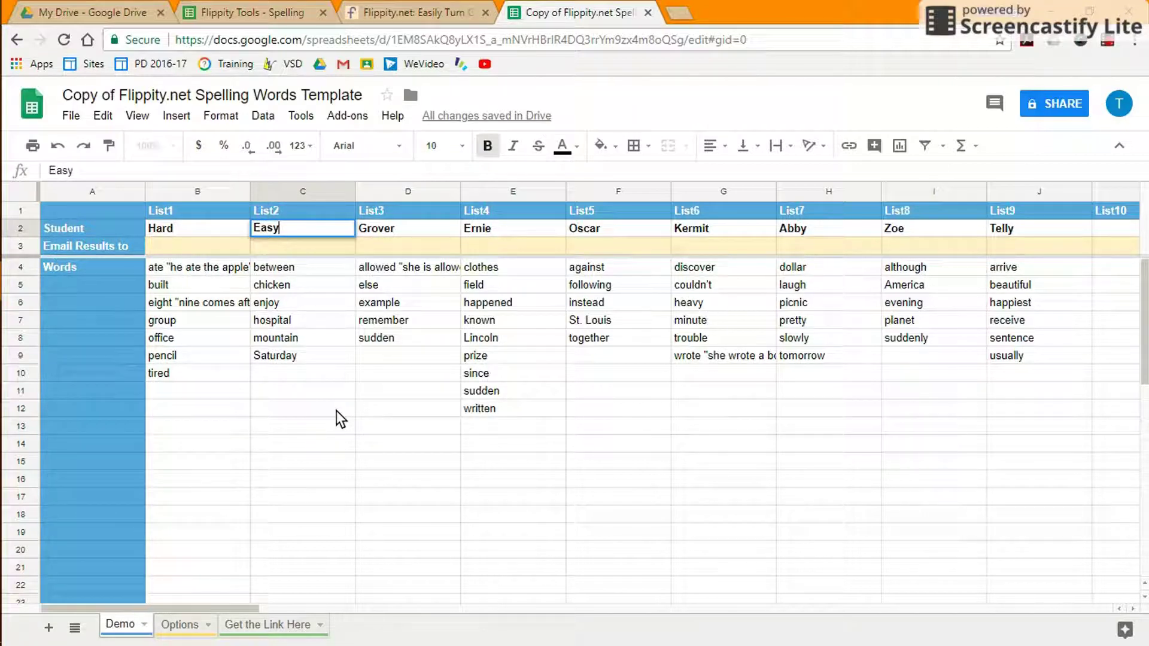
left_click(179, 268)
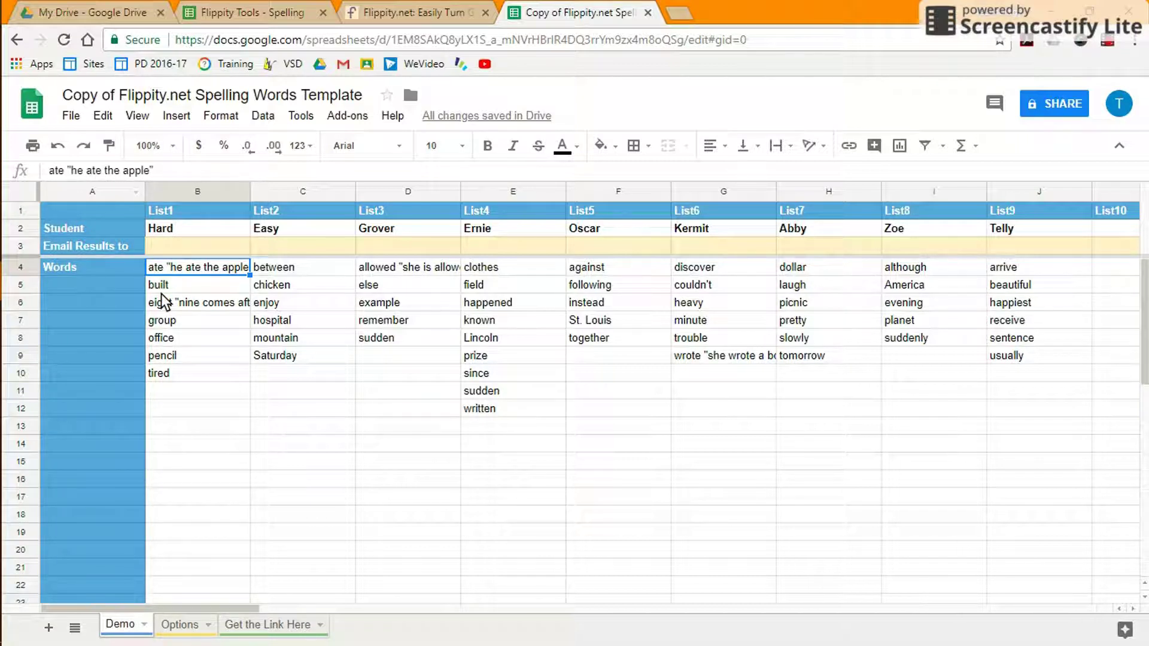
Append the prompt " spell godd or else" to the word else in List3.
left_click(383, 284)
left_click(107, 170)
type("\" spell godd or else\"")
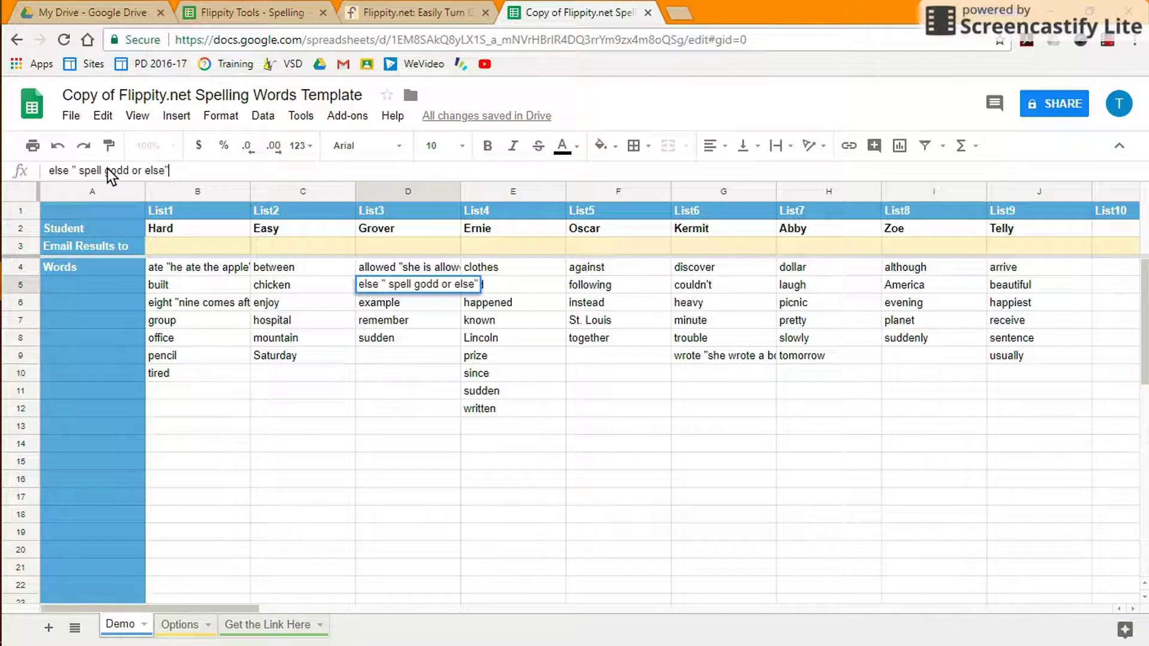
left_click(271, 433)
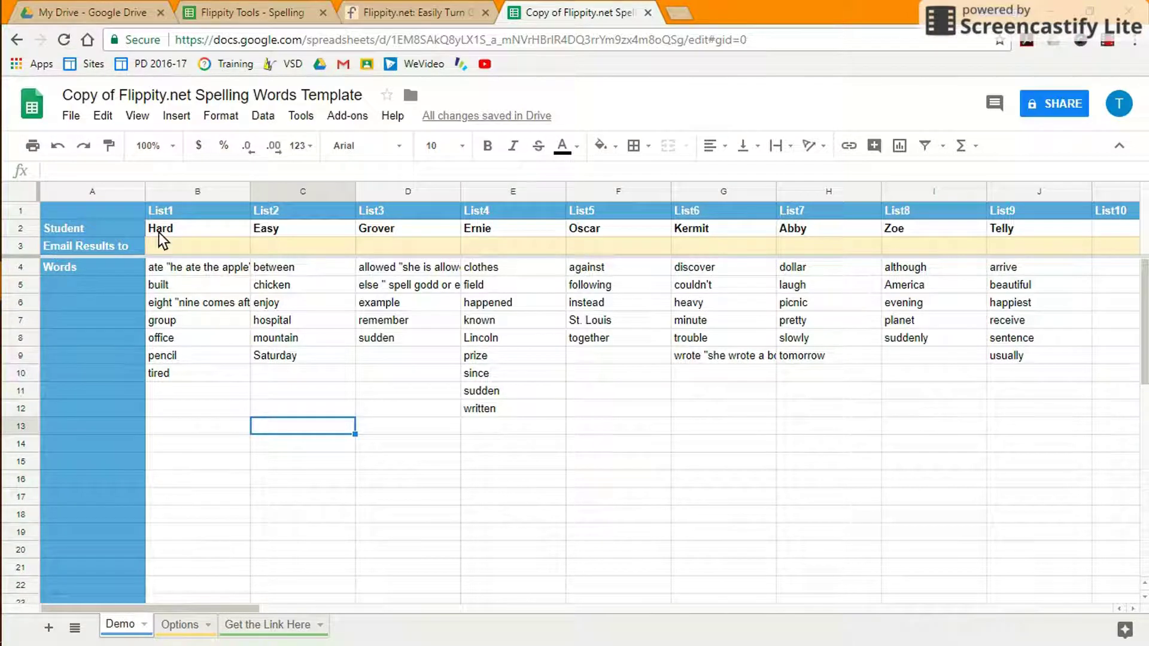
left_click(71, 116)
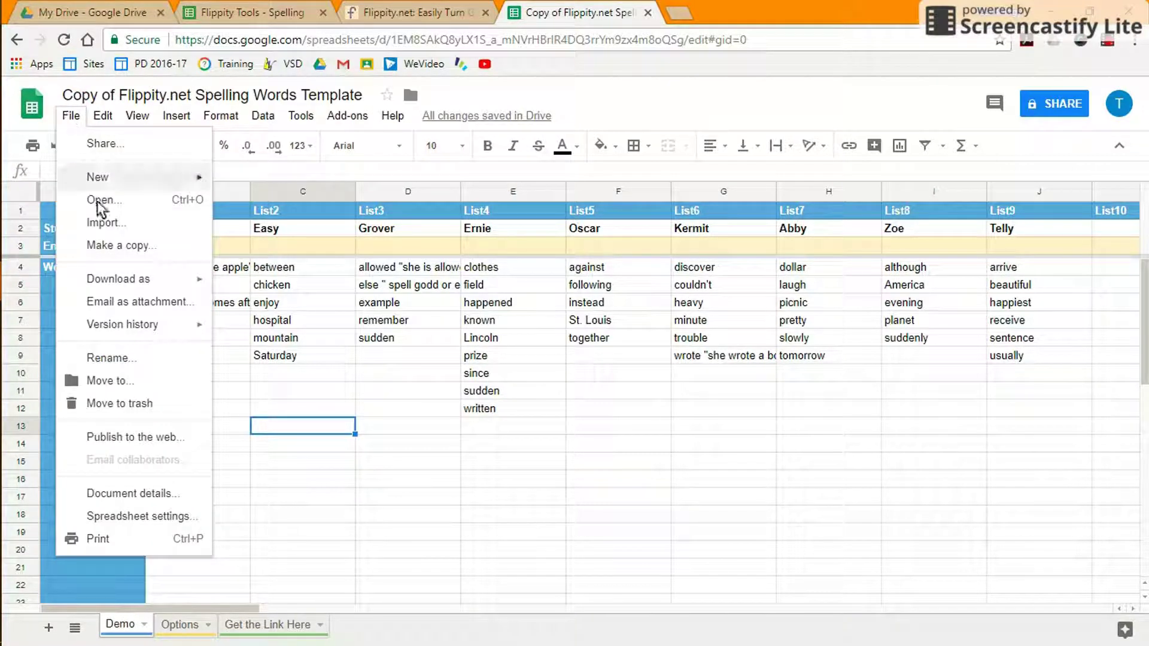
Publish the entire document to the web, confirming the prompt.
left_click(127, 435)
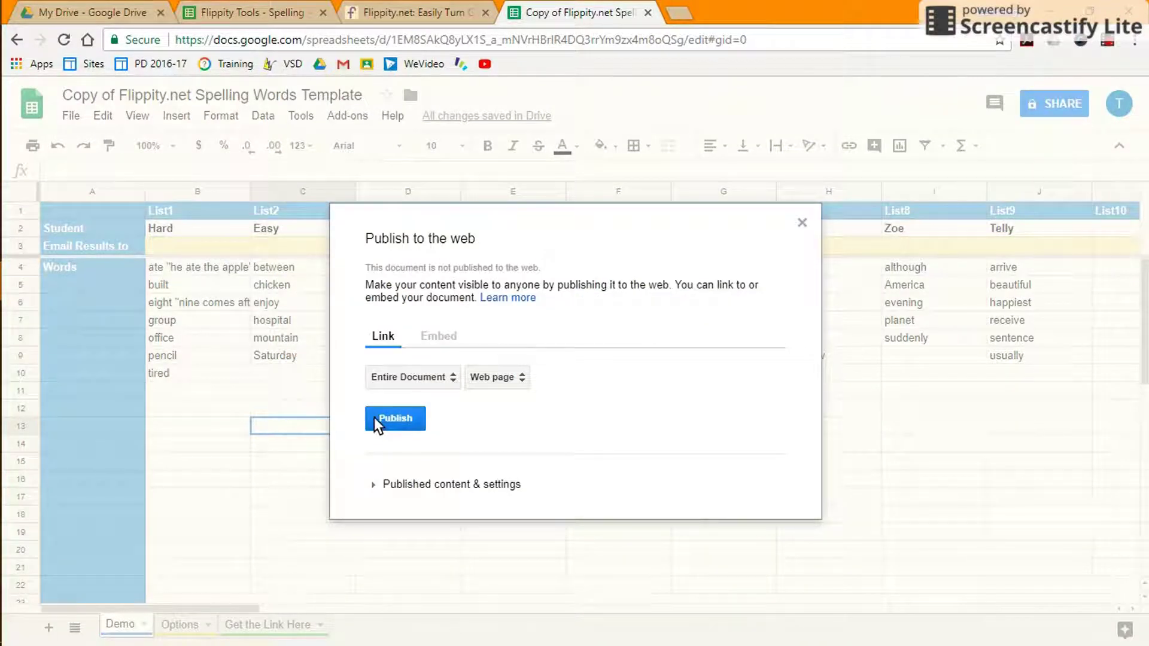
left_click(380, 418)
left_click(625, 129)
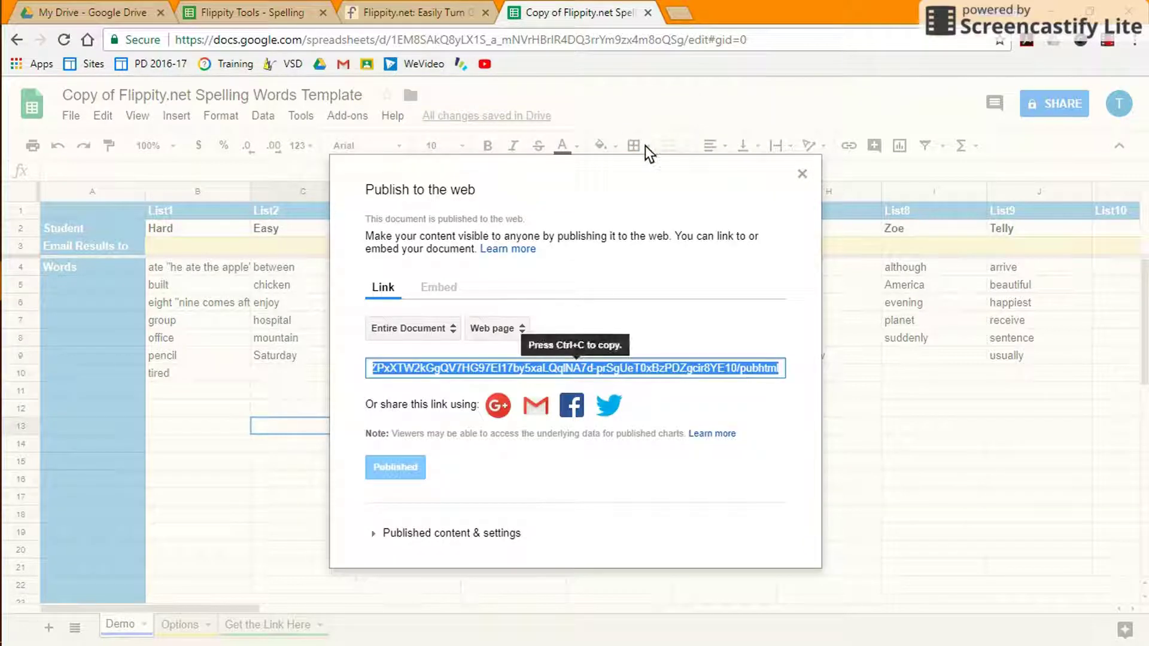
left_click(802, 173)
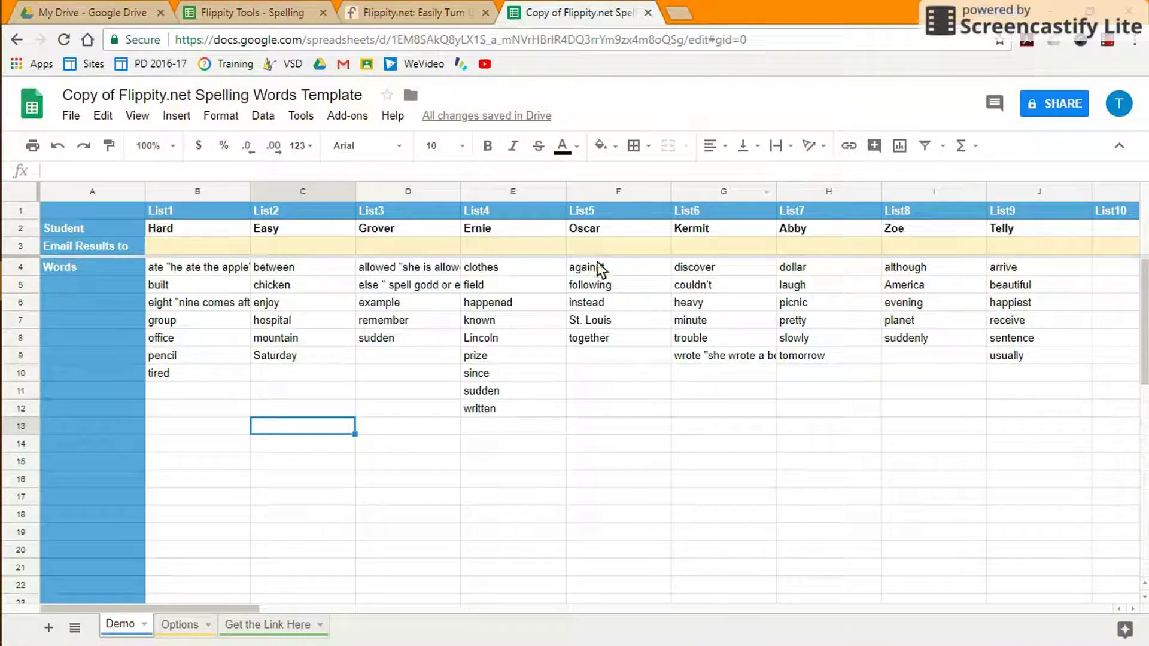
left_click(278, 625)
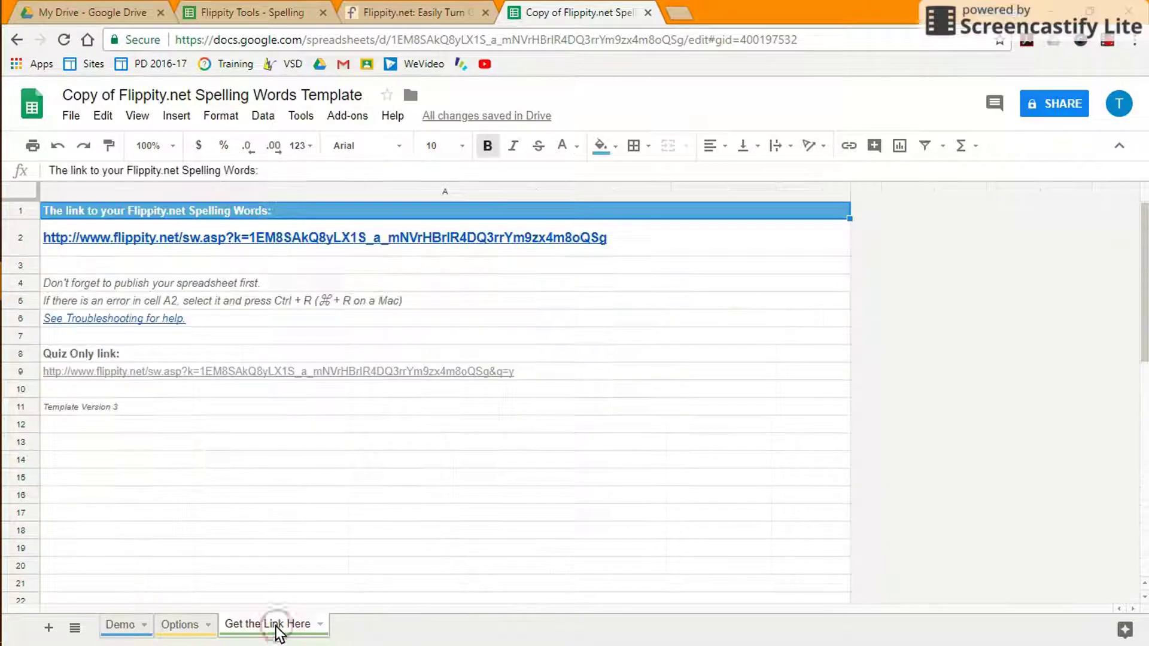
Open the A2 Flippity link in a new tab to show the Hard and Easy list chooser.
left_click(102, 237)
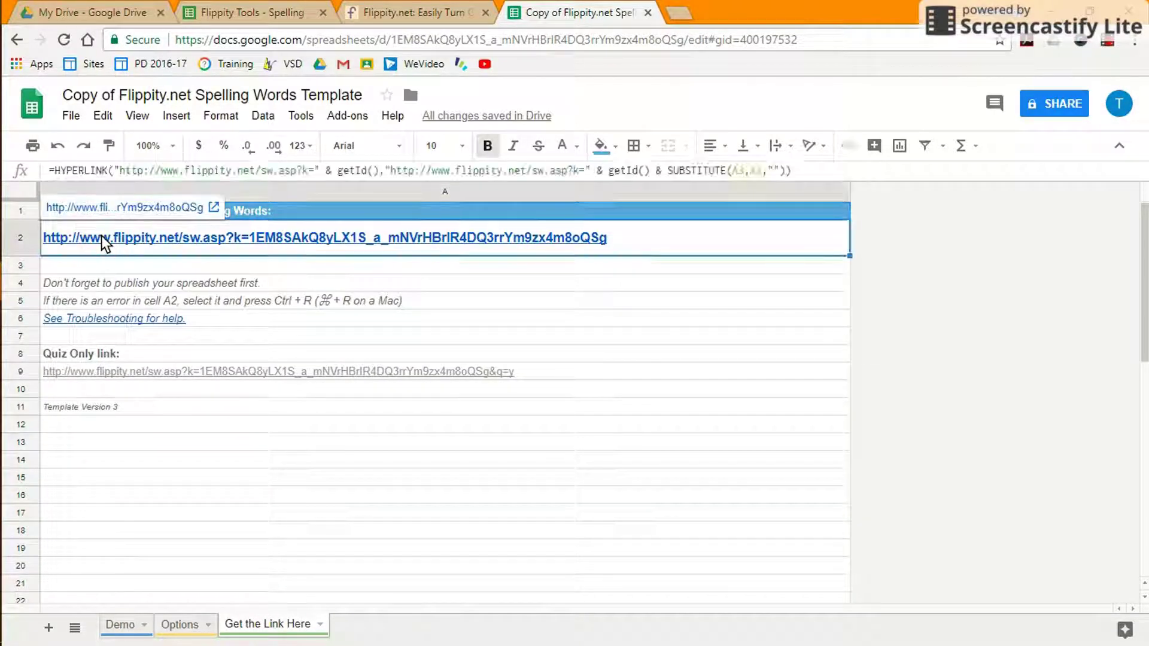
left_click(131, 208)
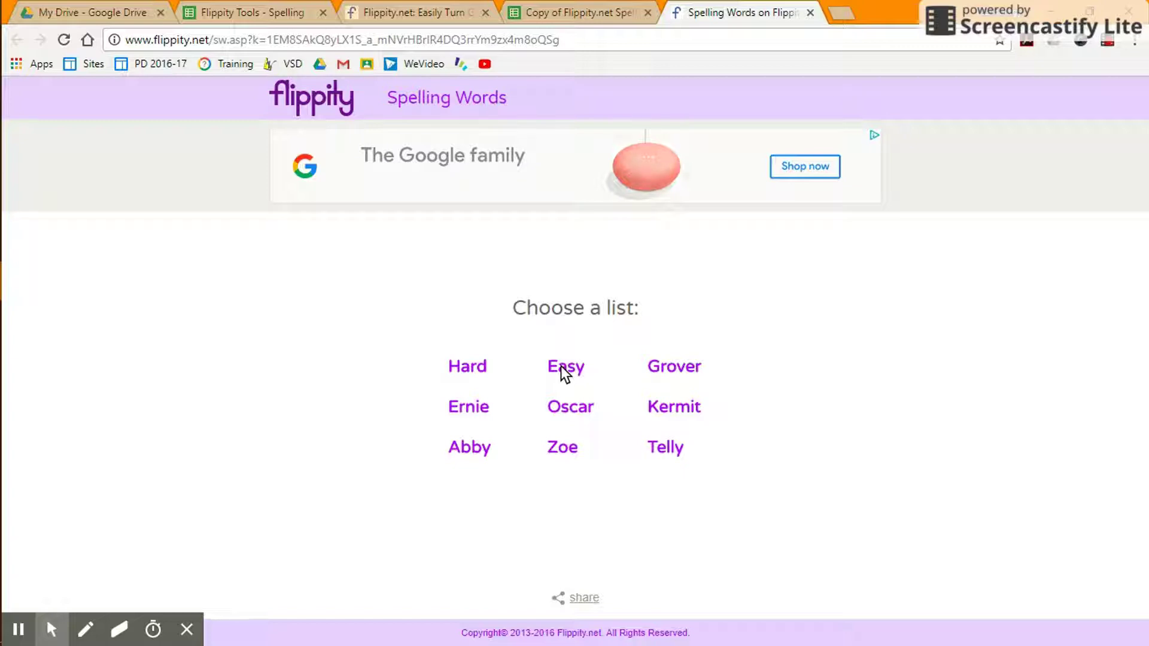
left_click(557, 18)
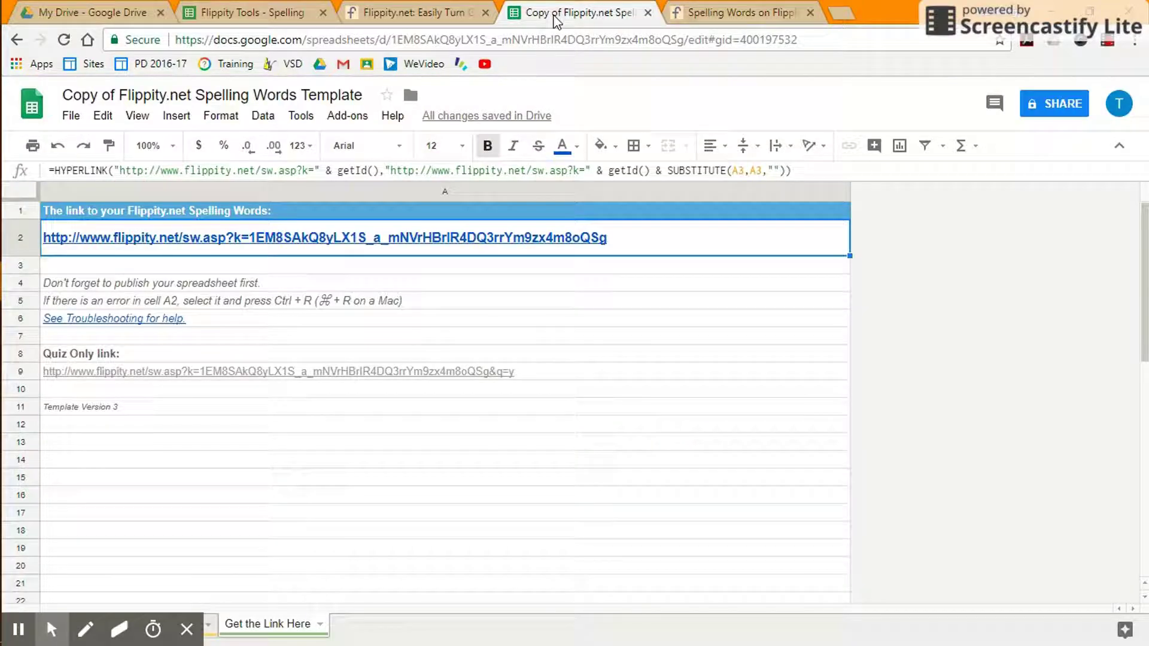
left_click(186, 628)
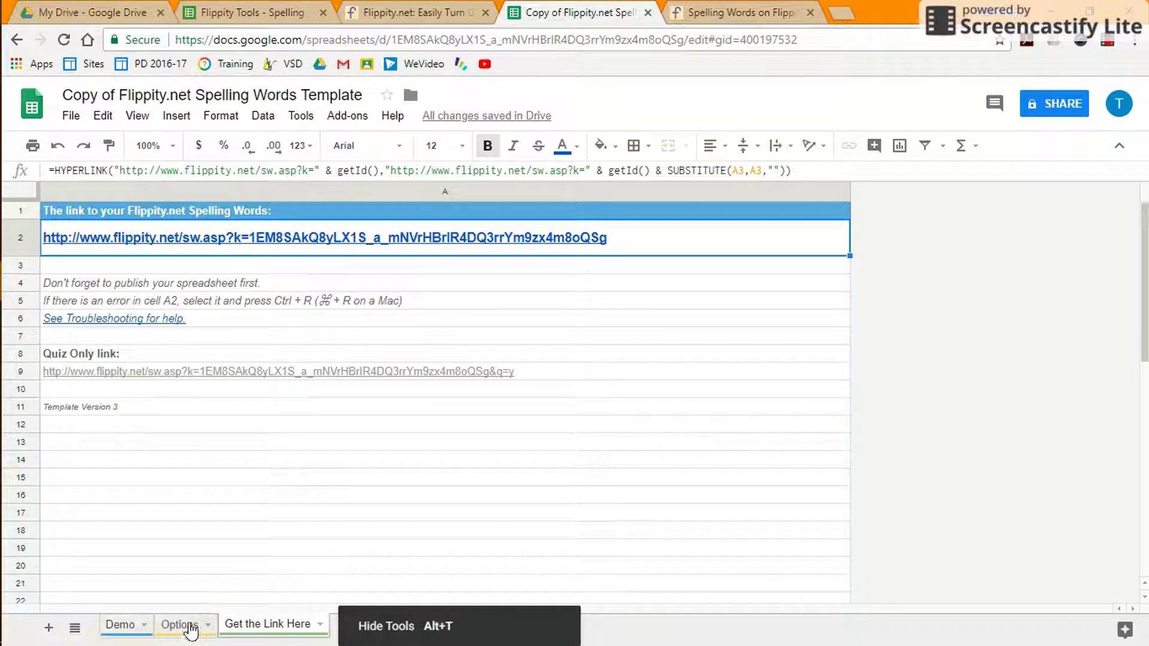
left_click(120, 625)
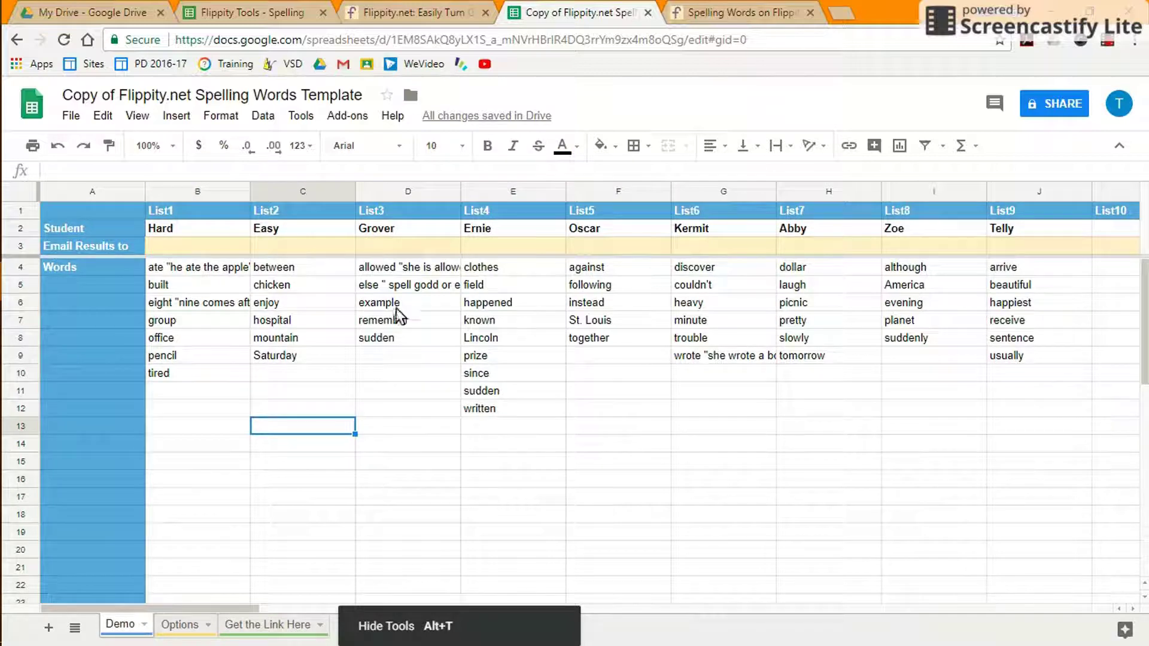
left_click(693, 21)
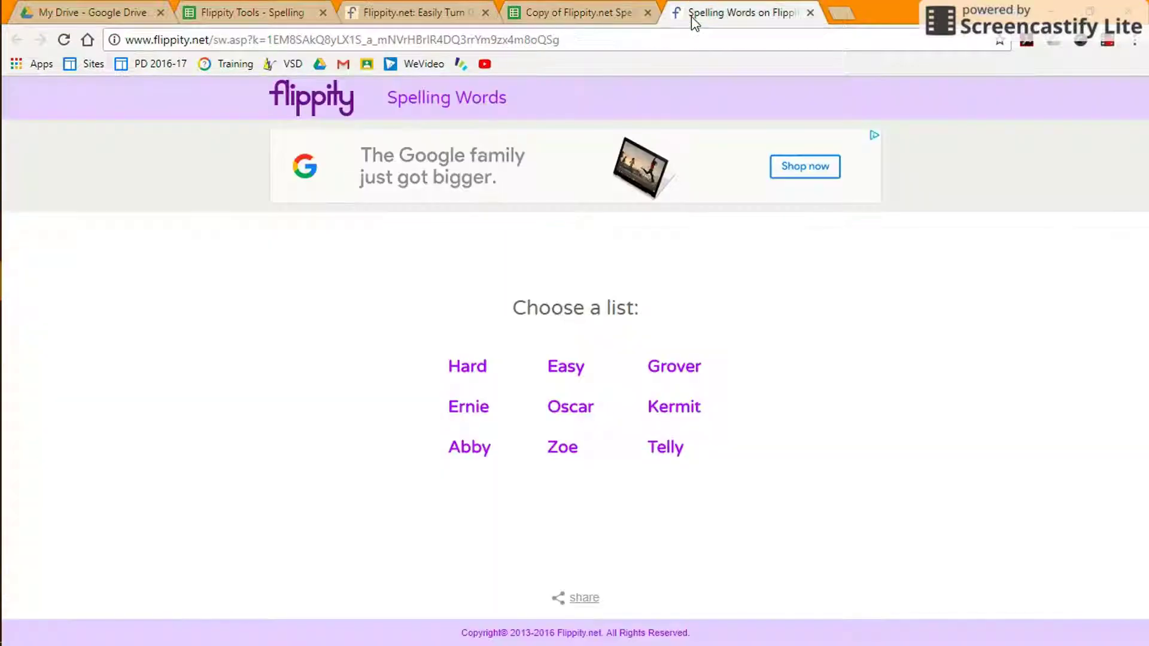
Open Grover's word list on Flippity and practise spelling 'allowed'.
left_click(663, 366)
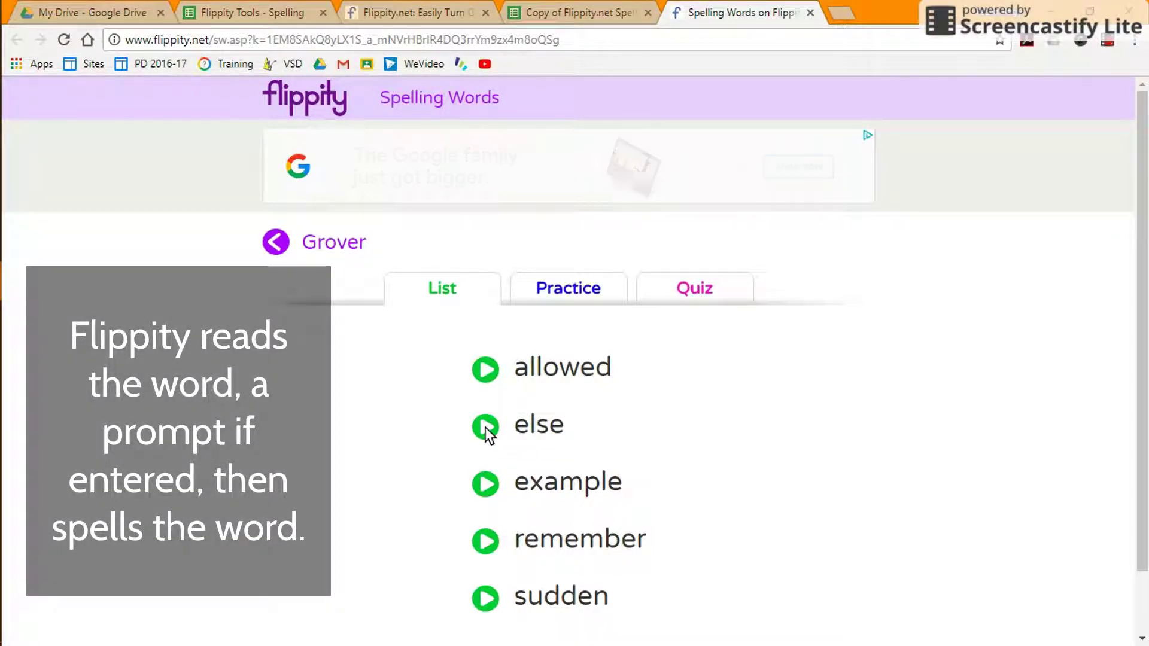
left_click(599, 12)
left_click(703, 19)
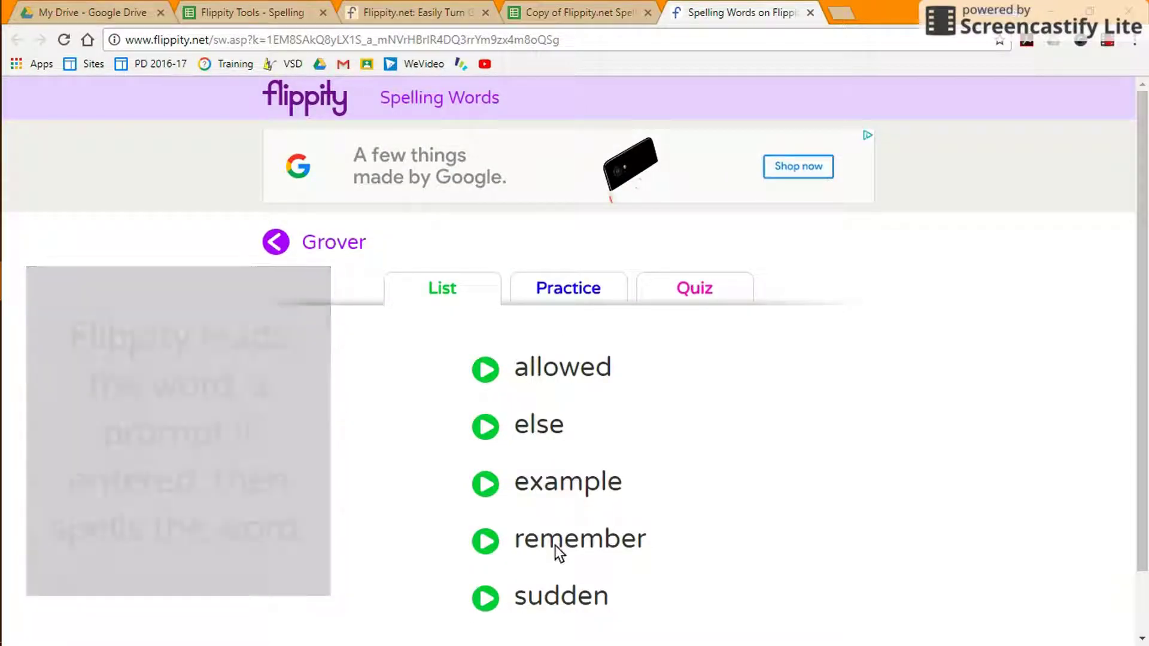
left_click(566, 293)
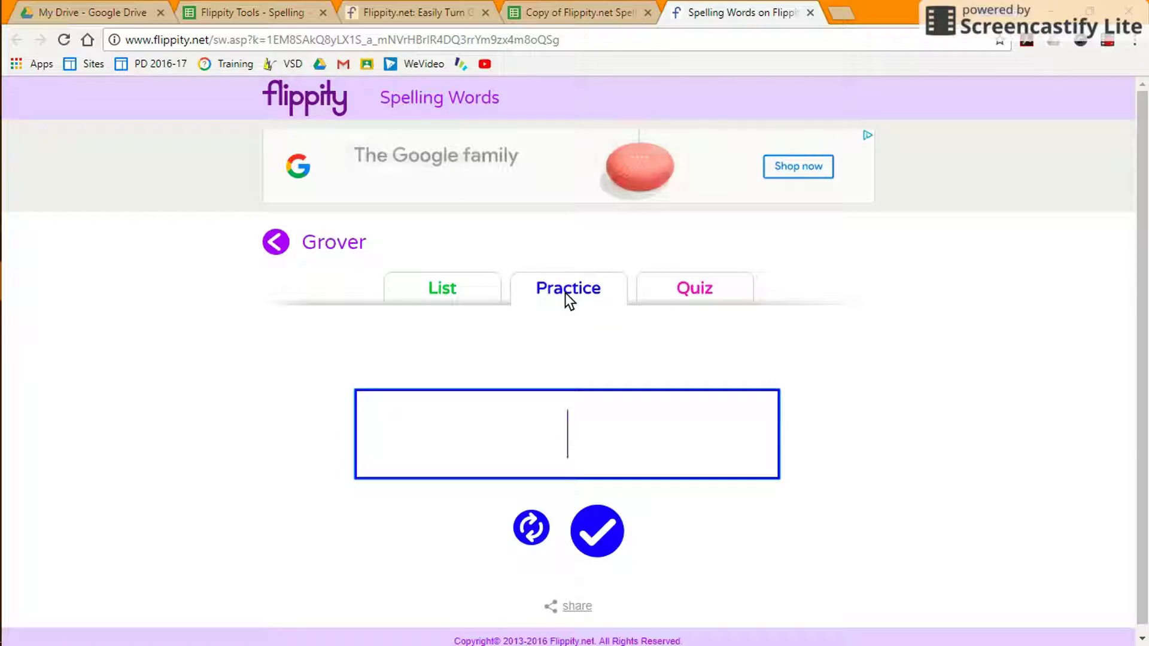
type("allowed")
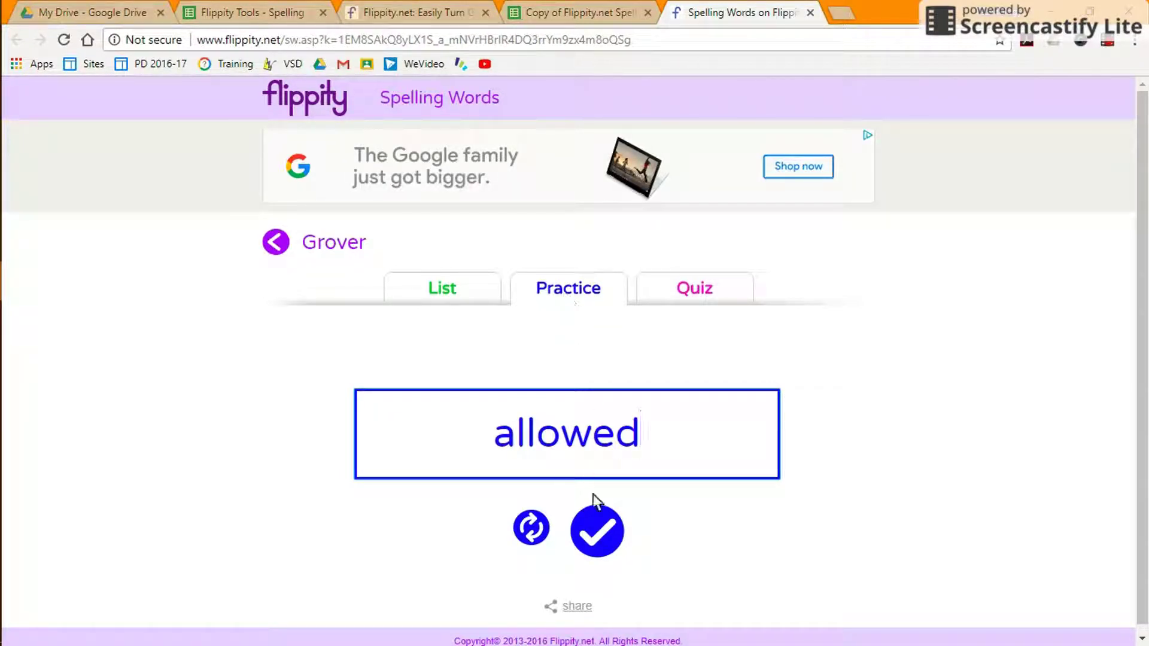
left_click(597, 530)
Start the Grover quiz, answer 'remem' and advance to word 2 of 5.
left_click(676, 292)
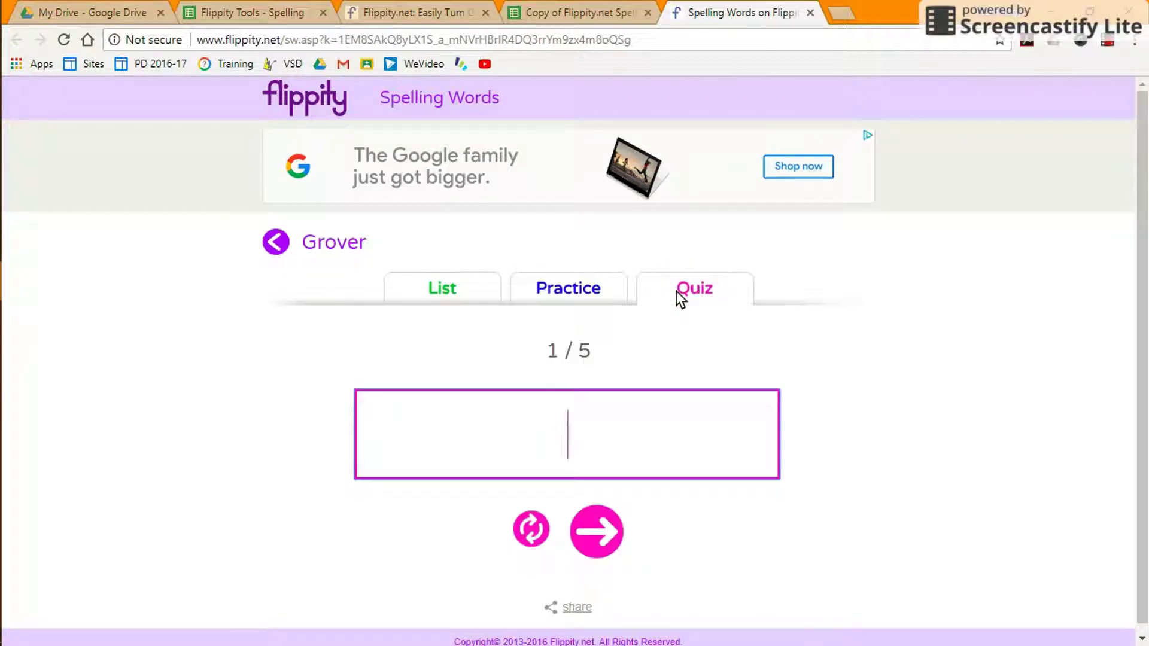
type("remem")
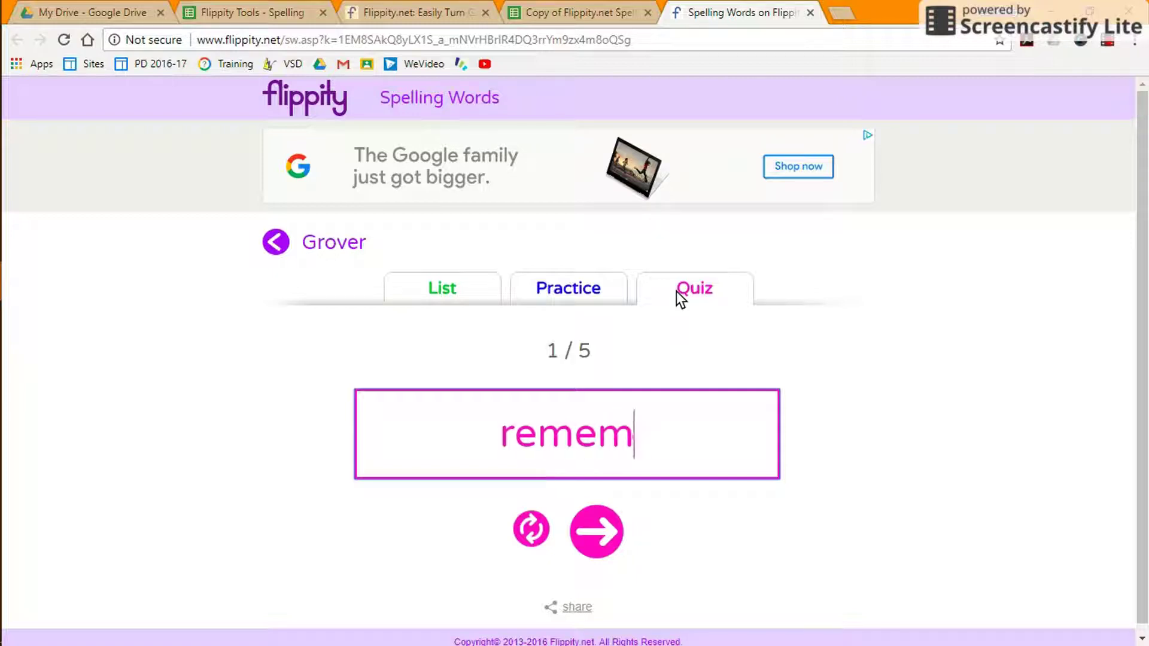
left_click(602, 533)
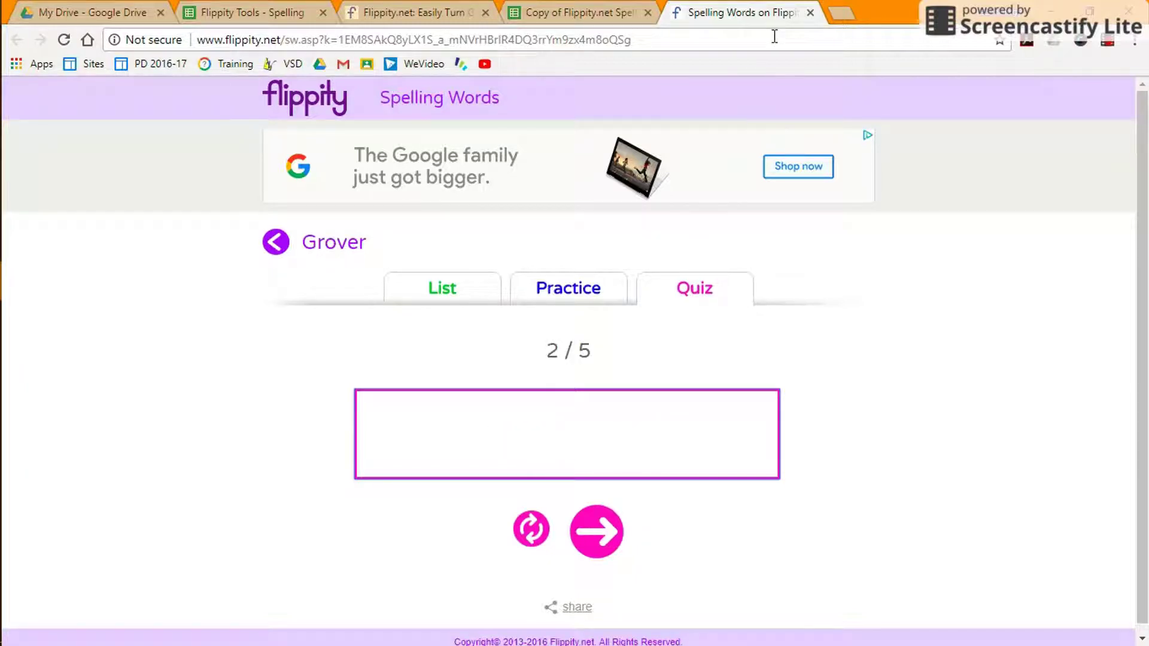
left_click(599, 11)
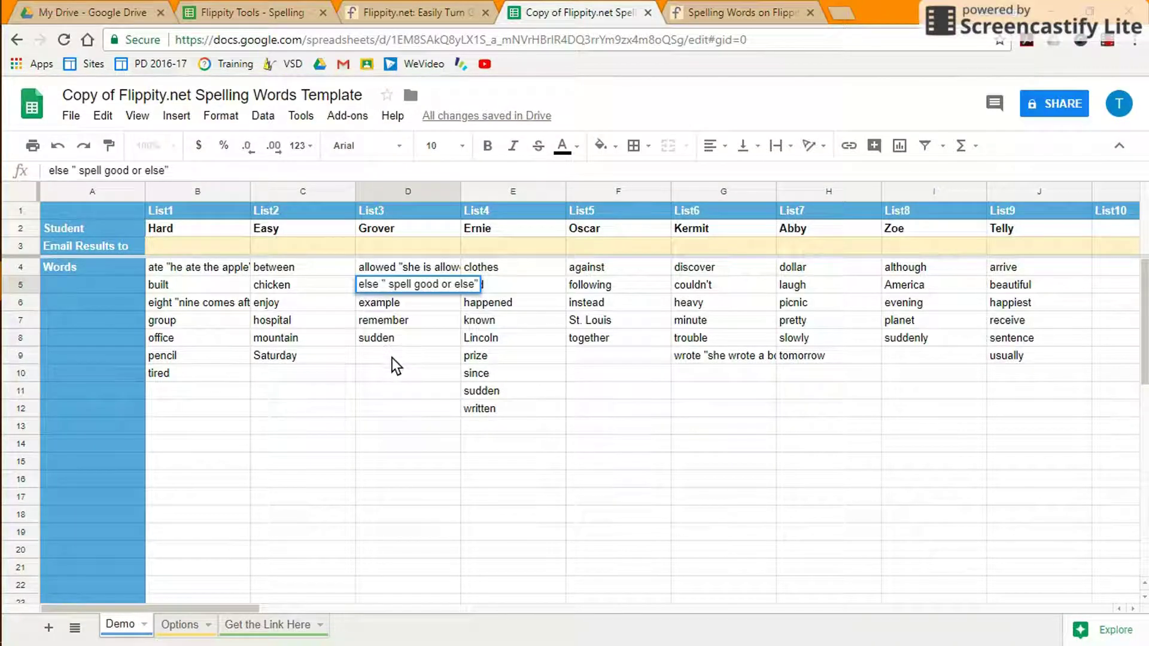
Enter the results e-mail address in D3 and add 'your name "type your name here"' in D9.
left_click(361, 247)
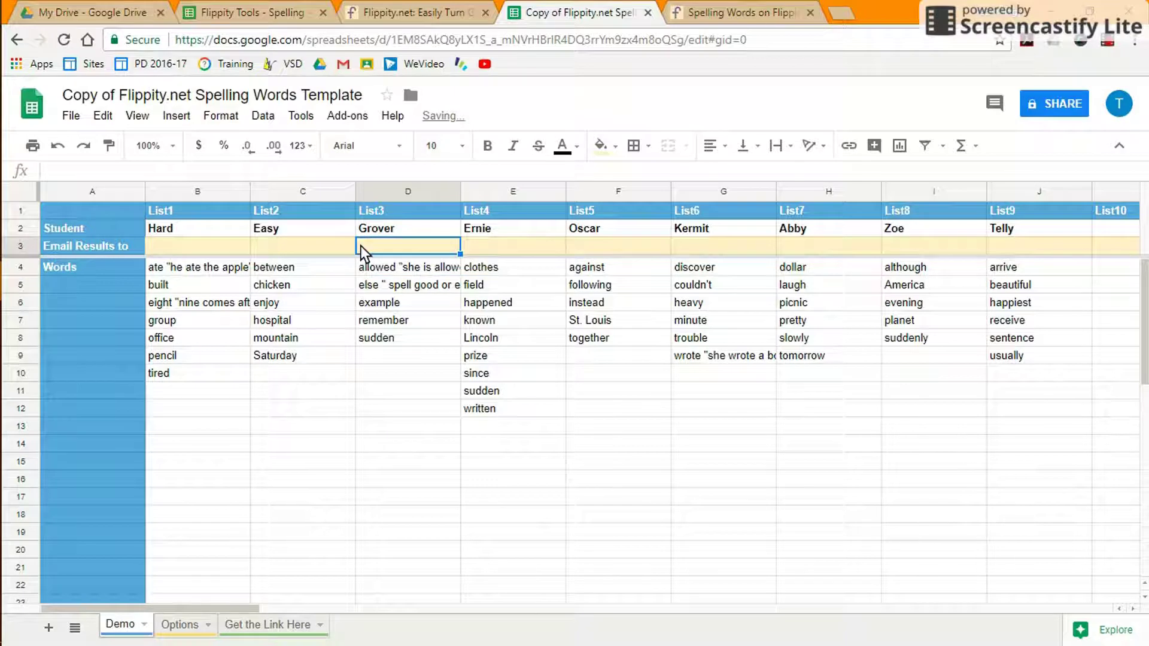
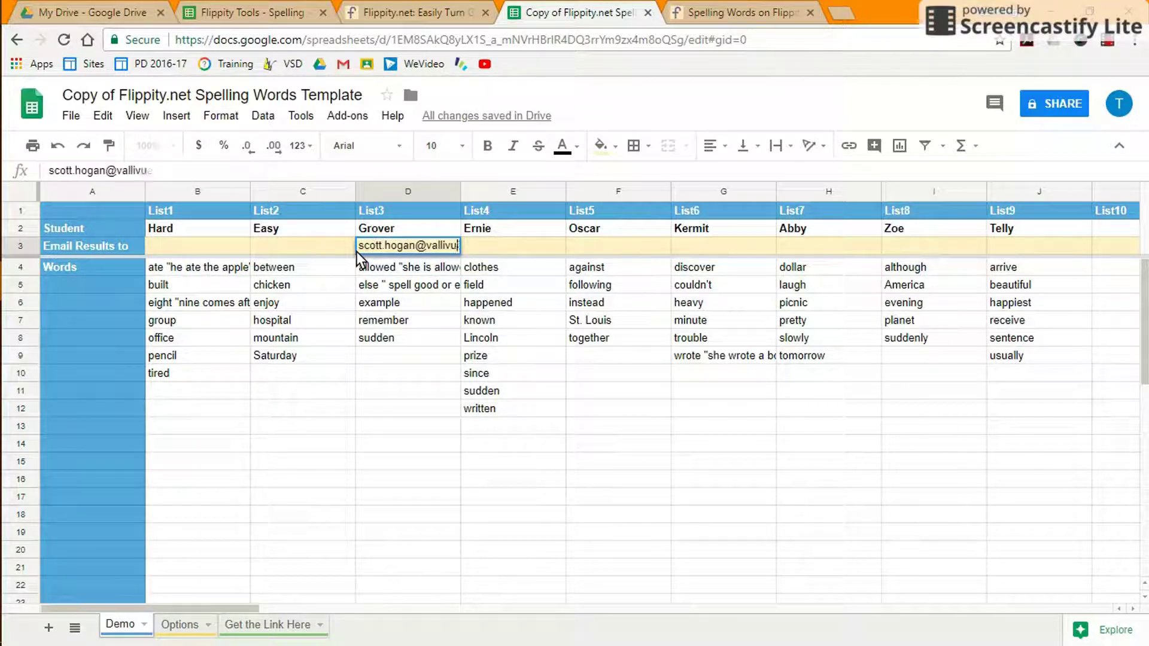
left_click(370, 357)
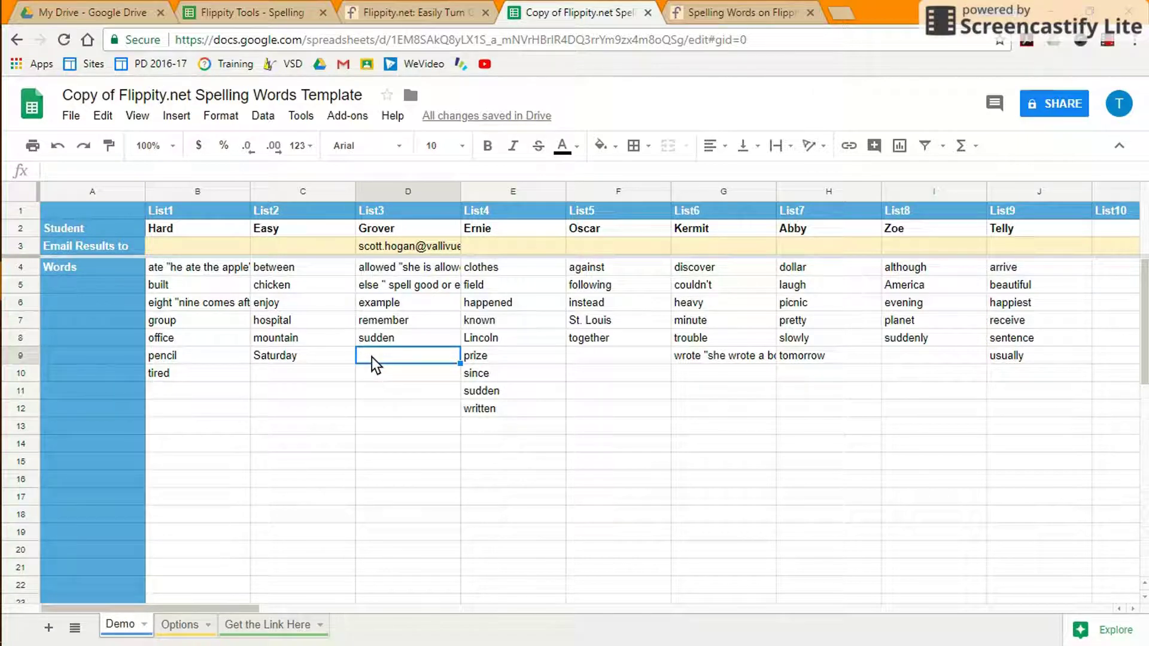
type("your name \"")
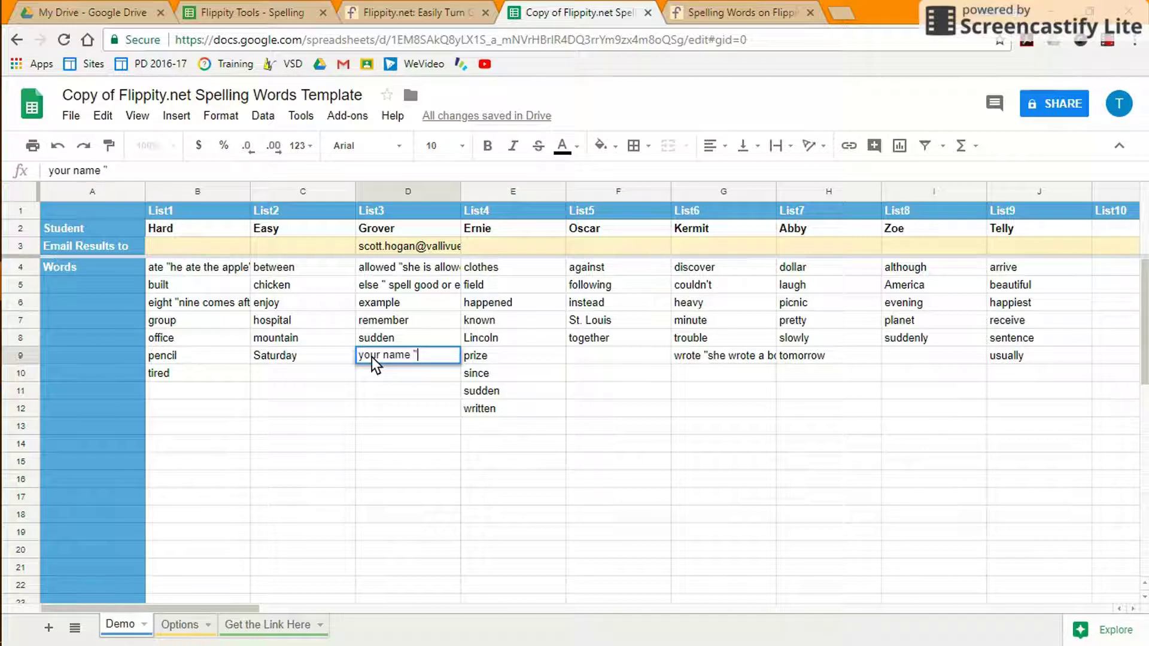
type("type your name")
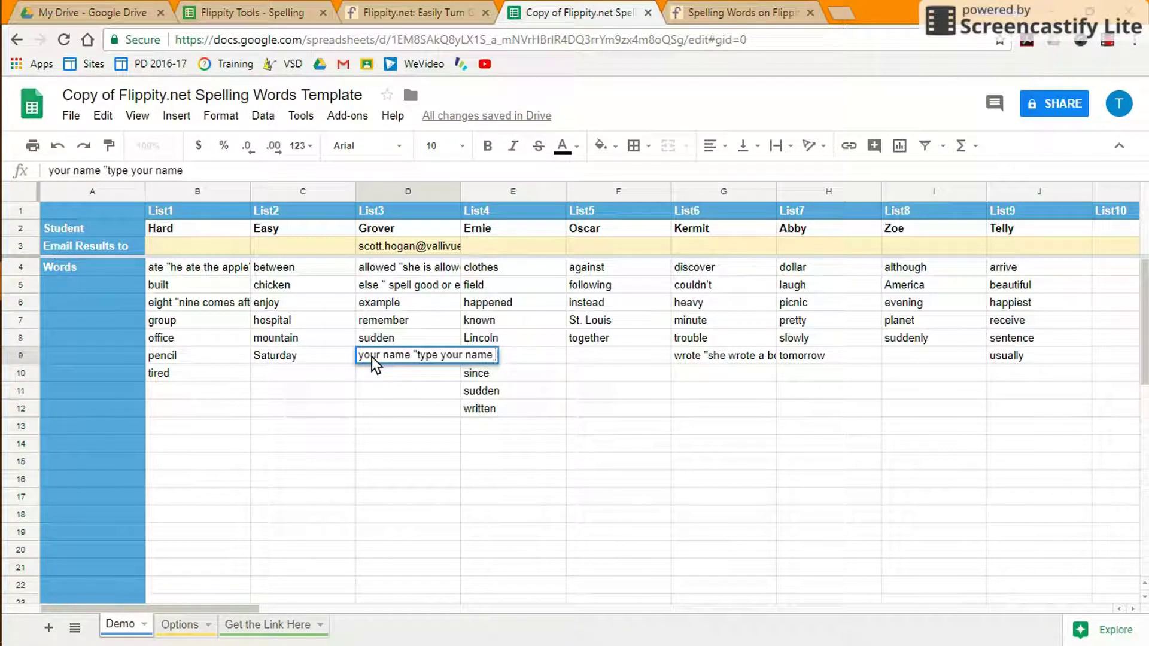
type(" here\"")
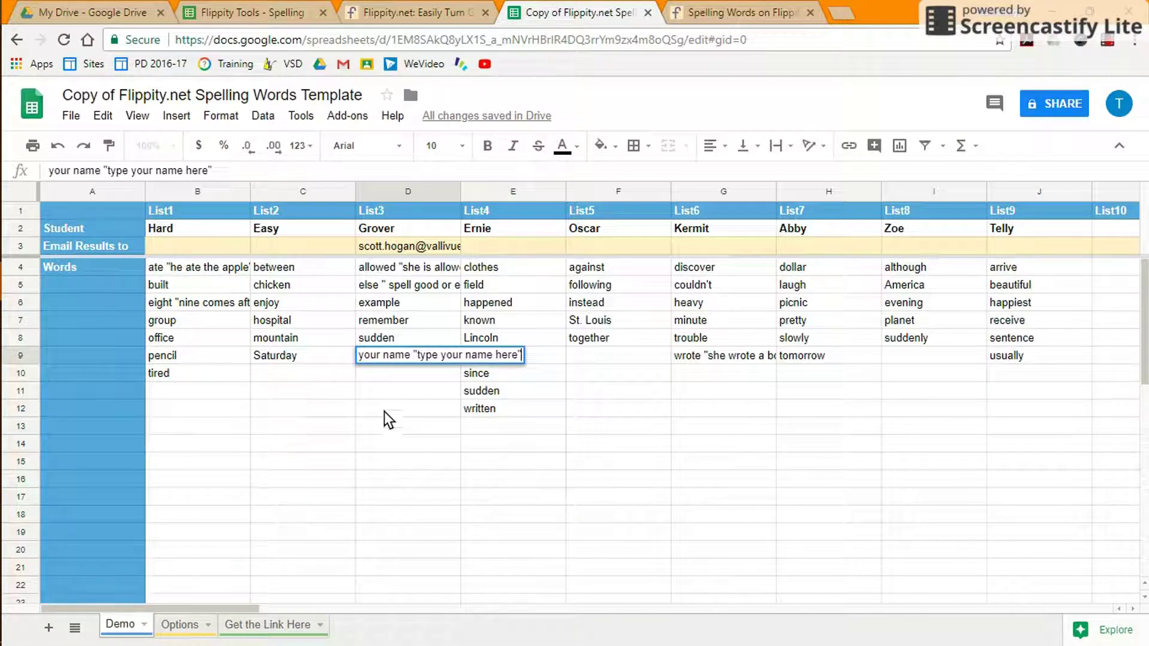
left_click(383, 377)
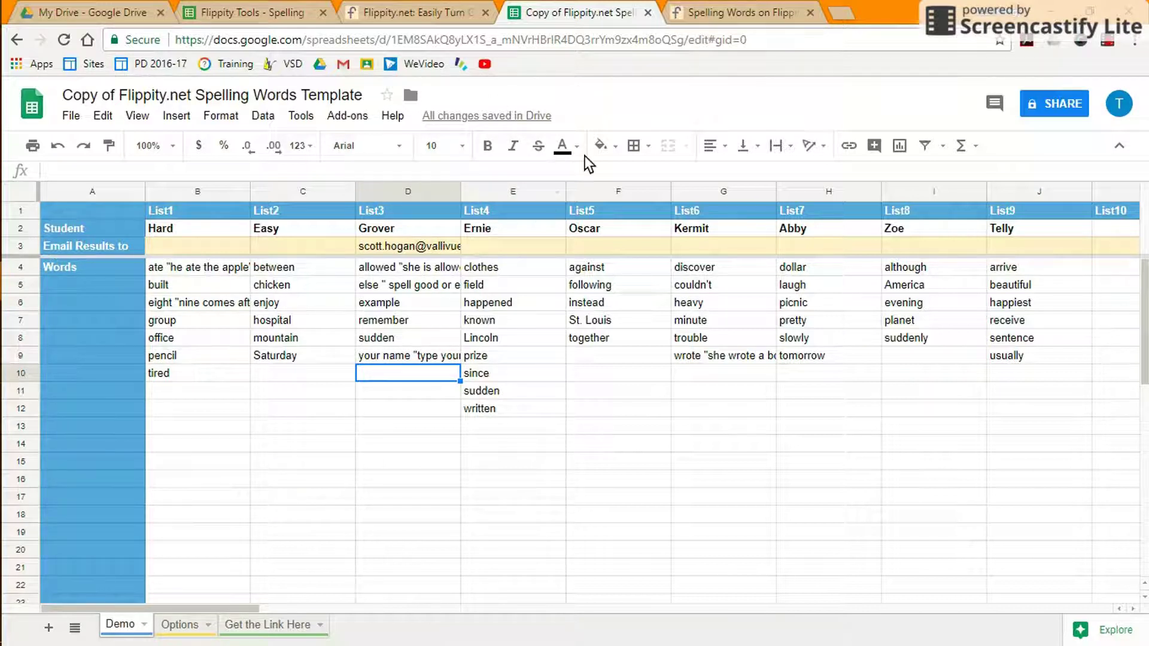
left_click(711, 11)
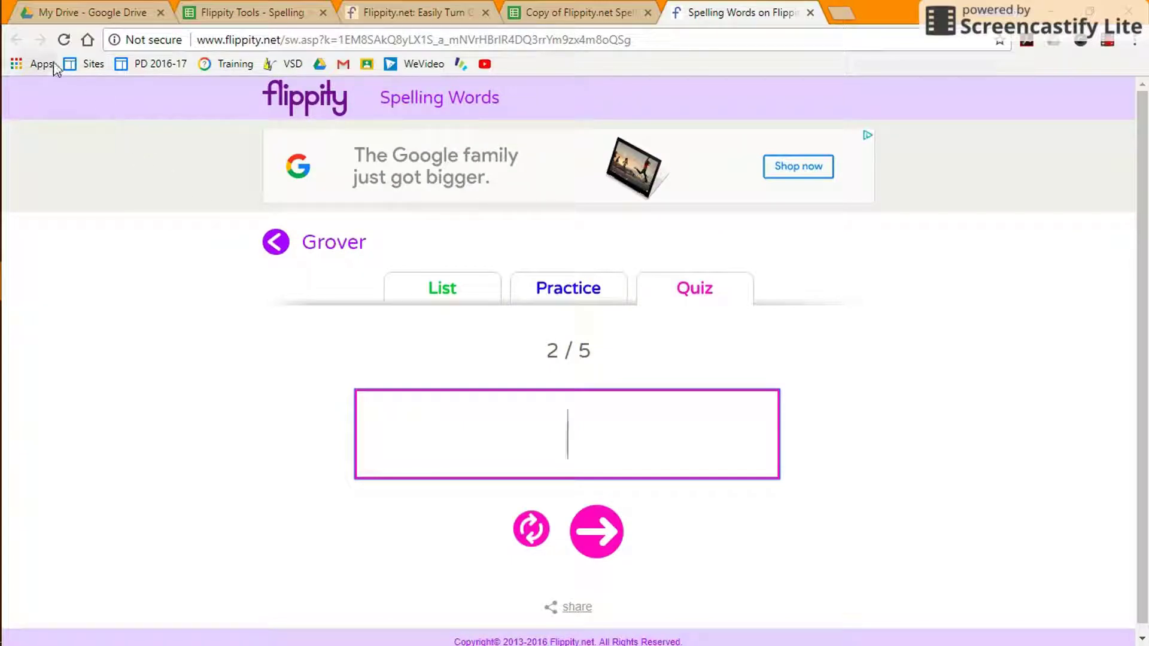
Reload Flippity, open Grover and complete its six-word quiz, scoring 4 of 6.
left_click(65, 41)
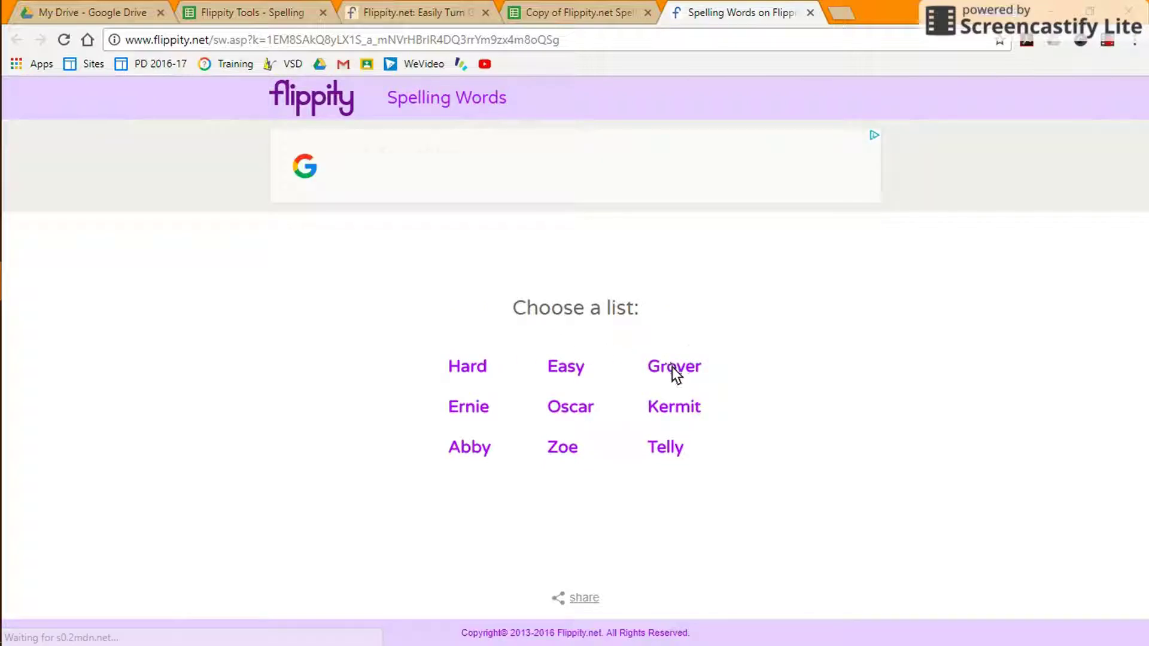
left_click(673, 366)
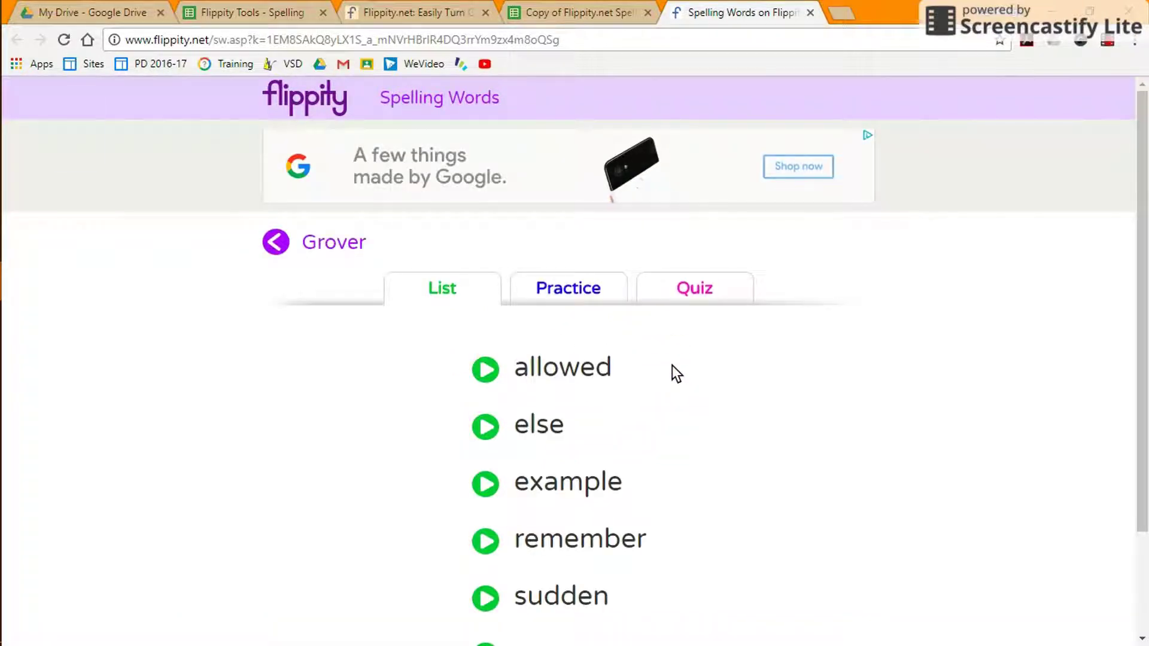
left_click(705, 284)
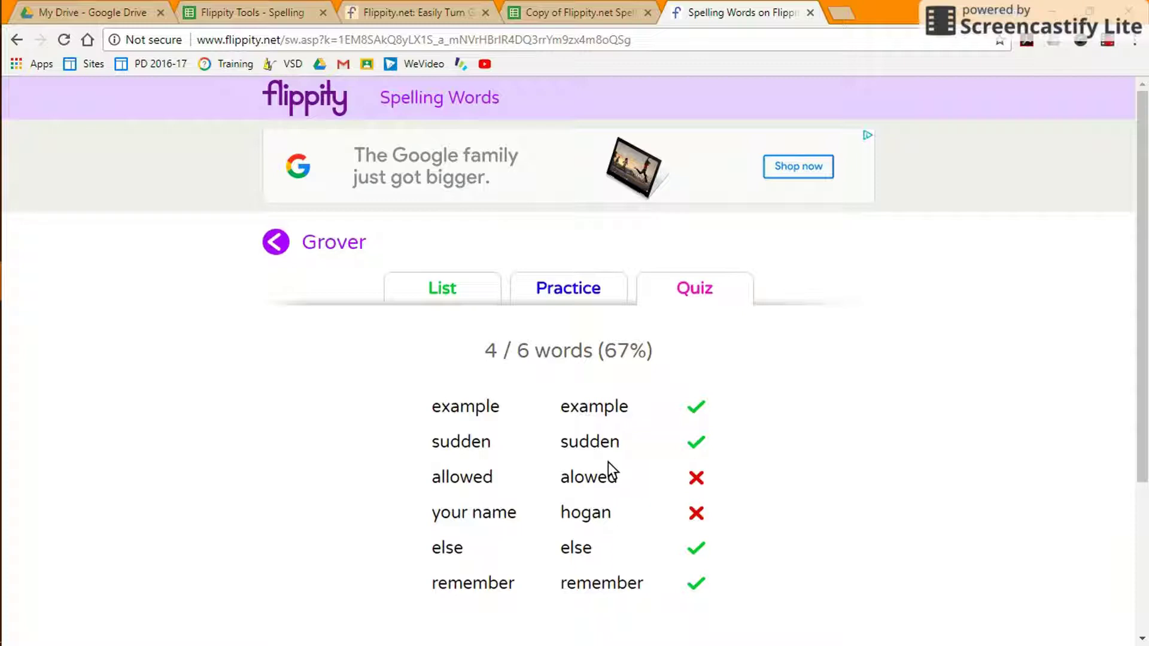
left_click(388, 12)
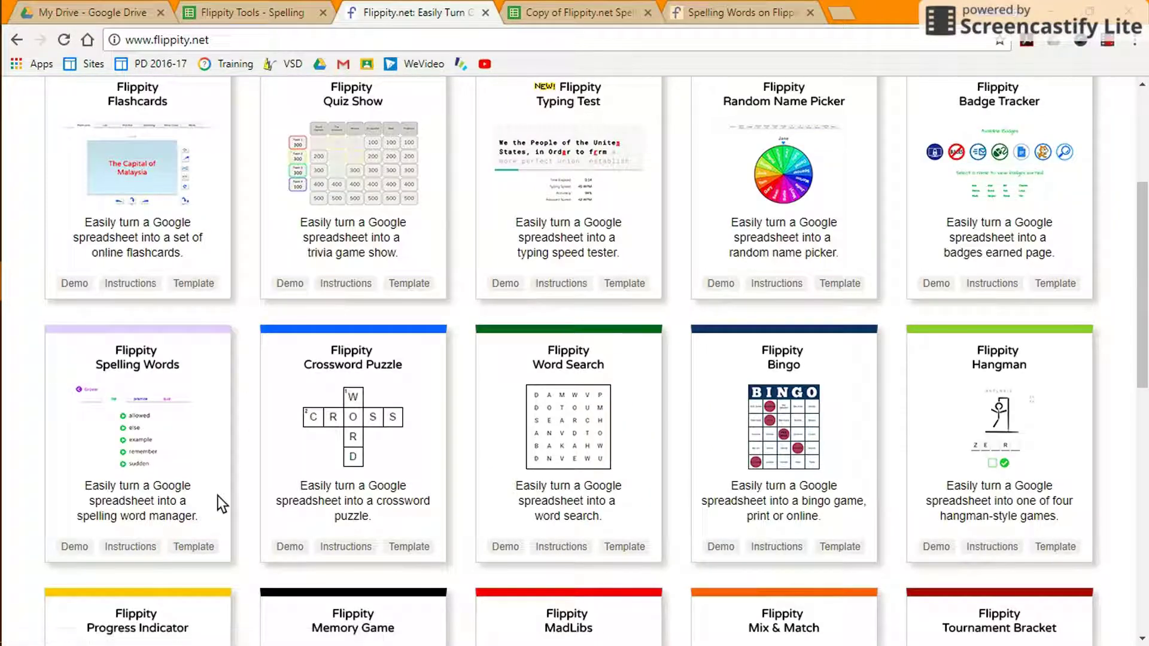
left_click(563, 18)
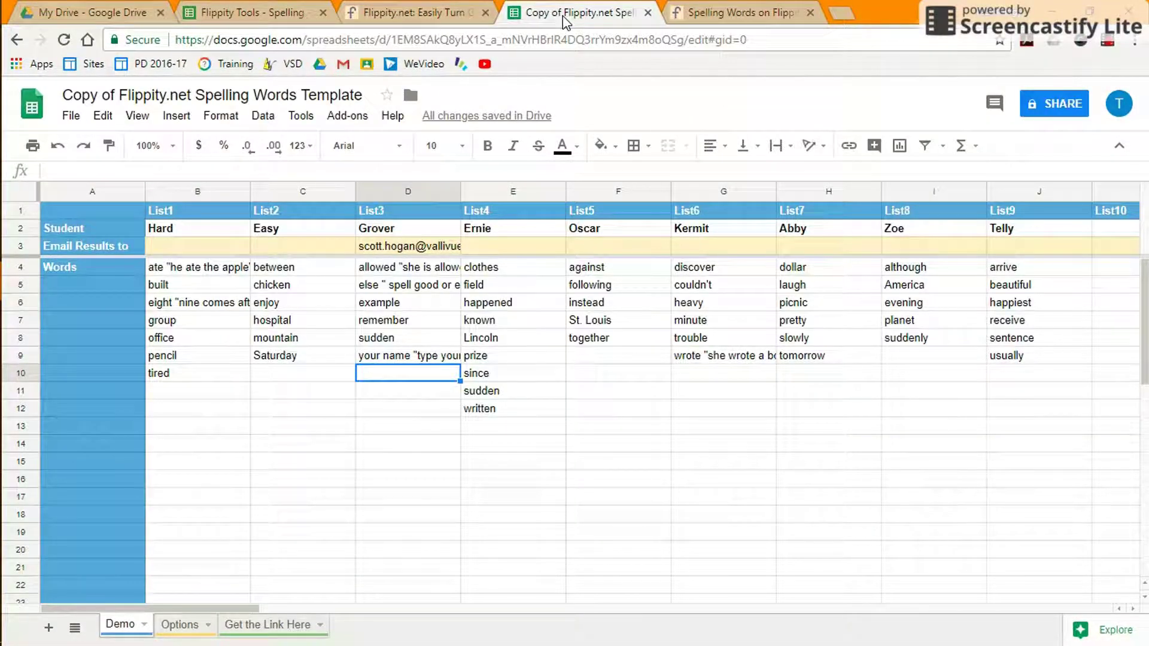
Search the add-on store for 'flippity' and install the free Flippity add-on.
left_click(247, 18)
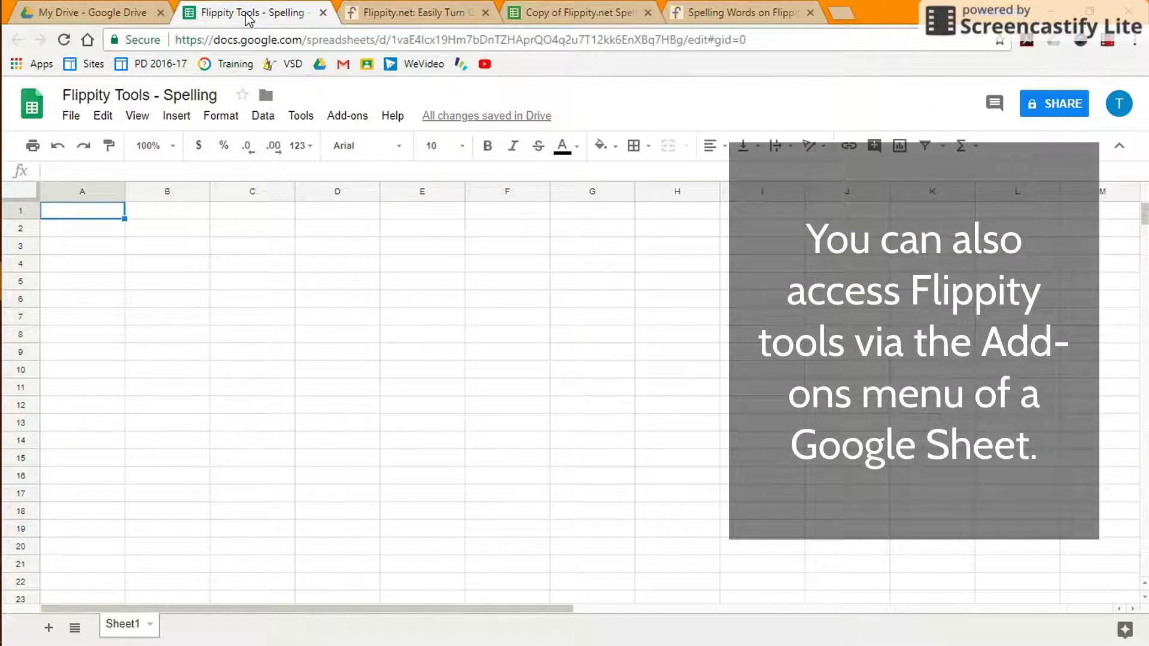
left_click(347, 116)
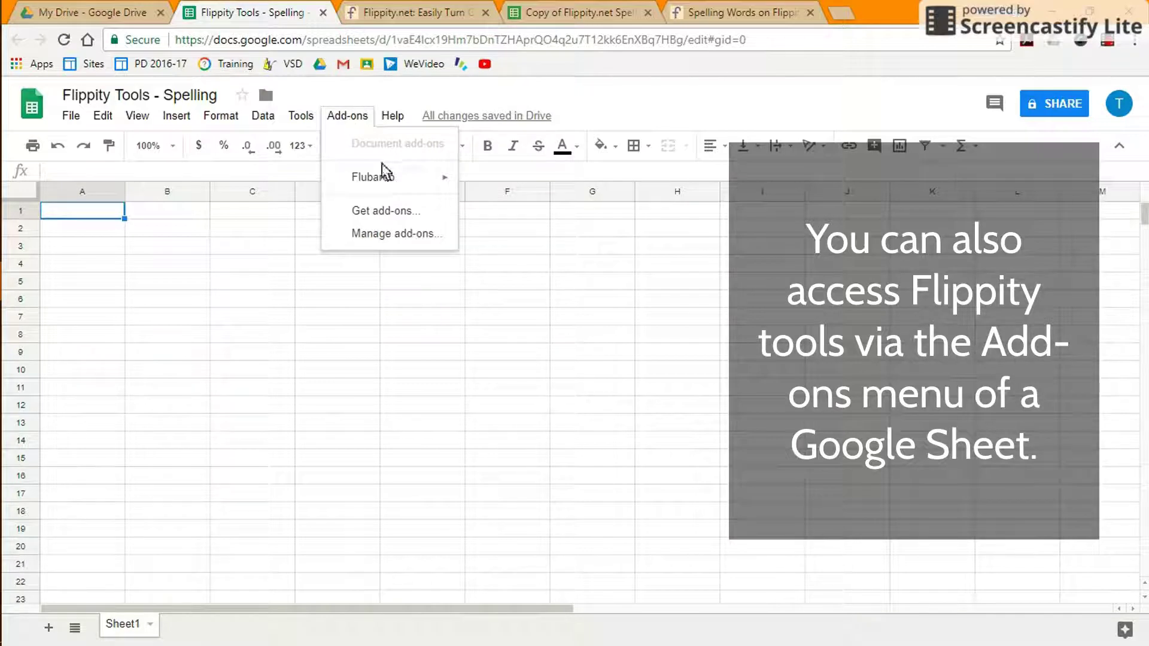
left_click(387, 209)
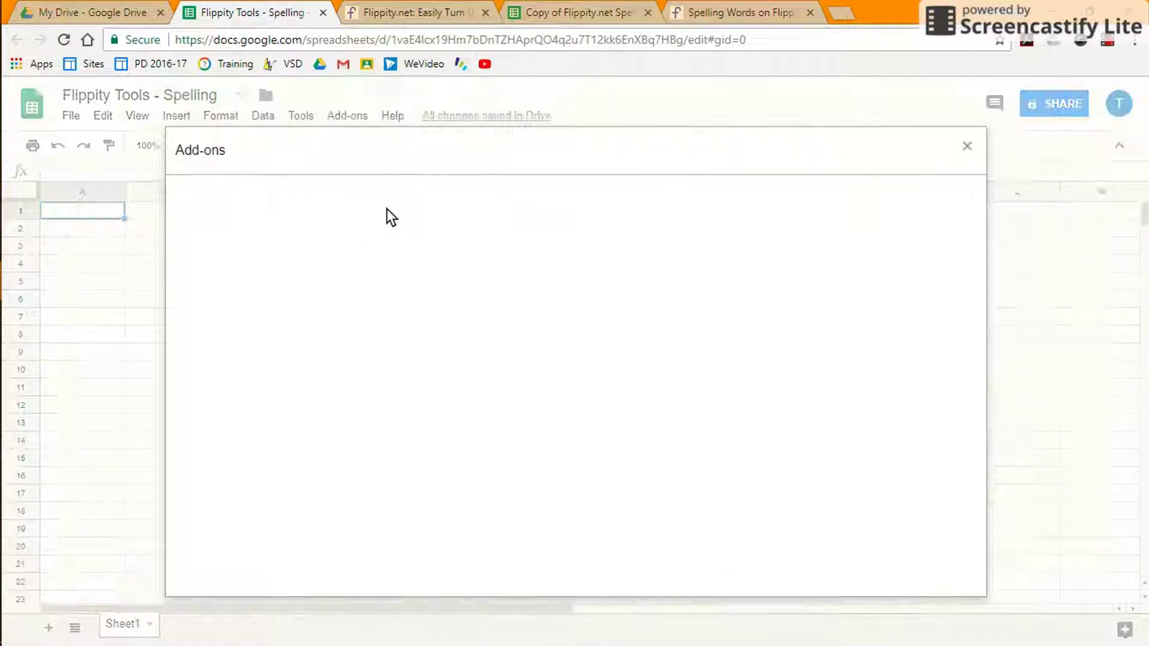
type("flippity")
key("Return")
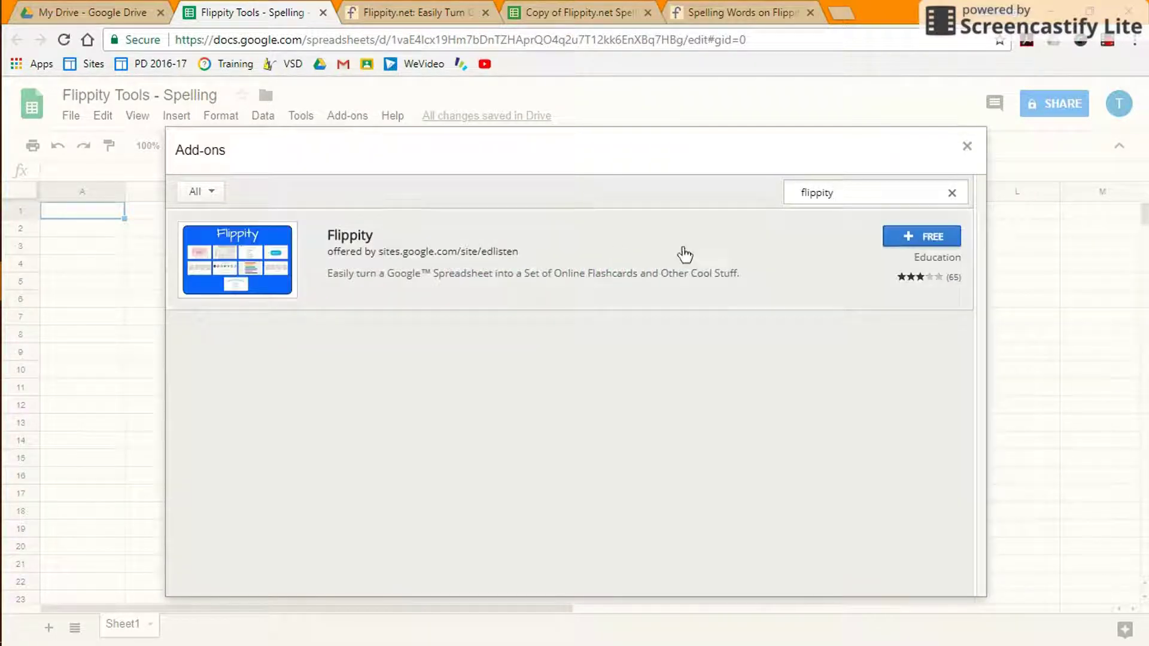
left_click(911, 236)
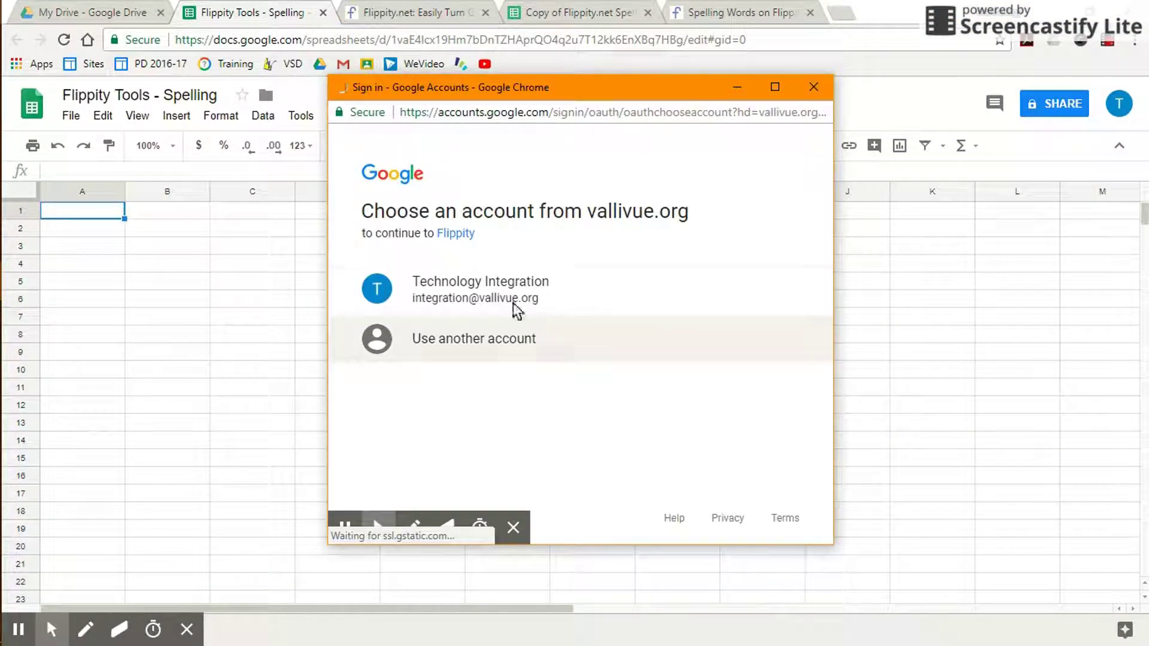
Choose the account, proceed past the unverified-app warning, and allow Flippity's permissions.
left_click(491, 289)
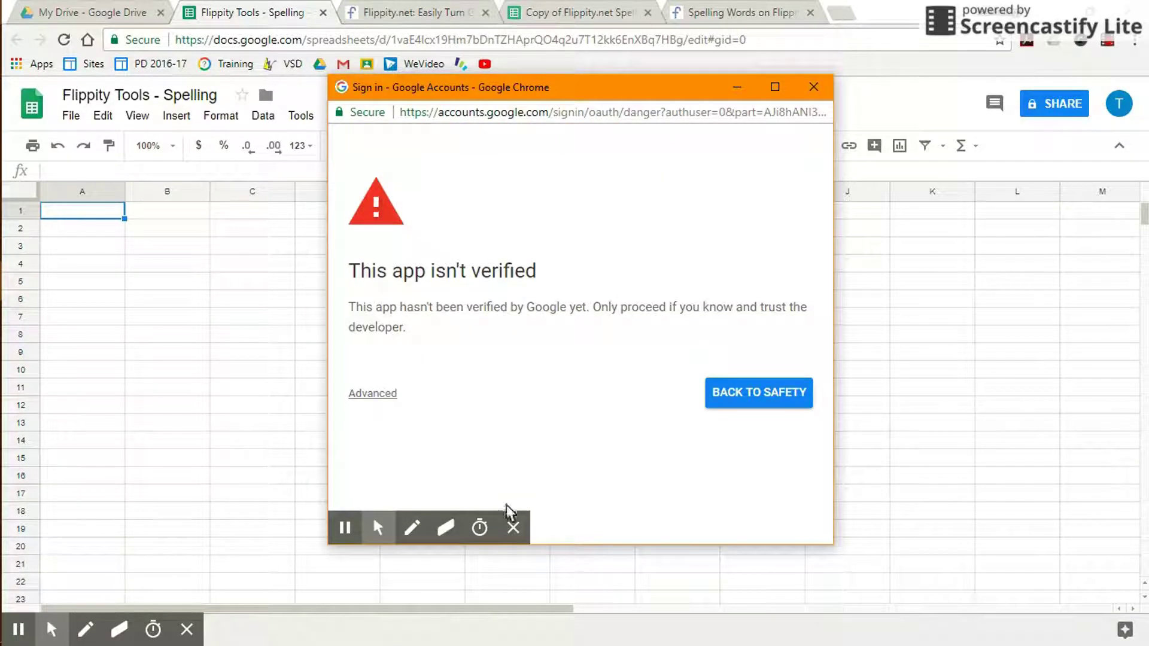
left_click(513, 528)
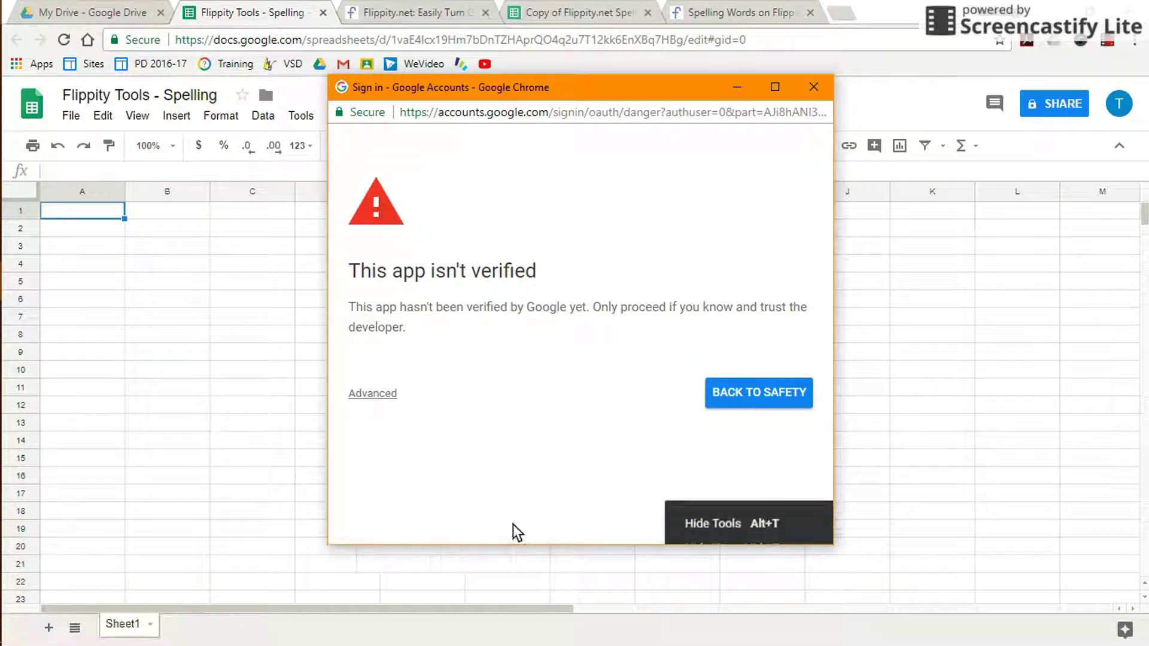
left_click(376, 395)
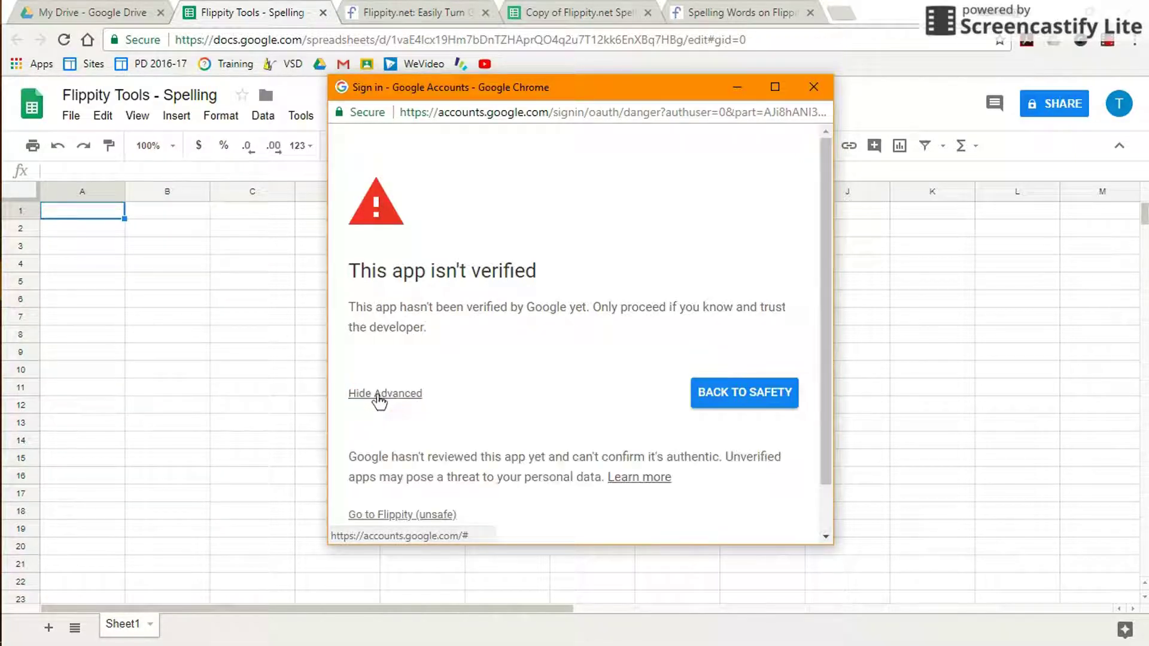
scroll(534, 382, "down", 2)
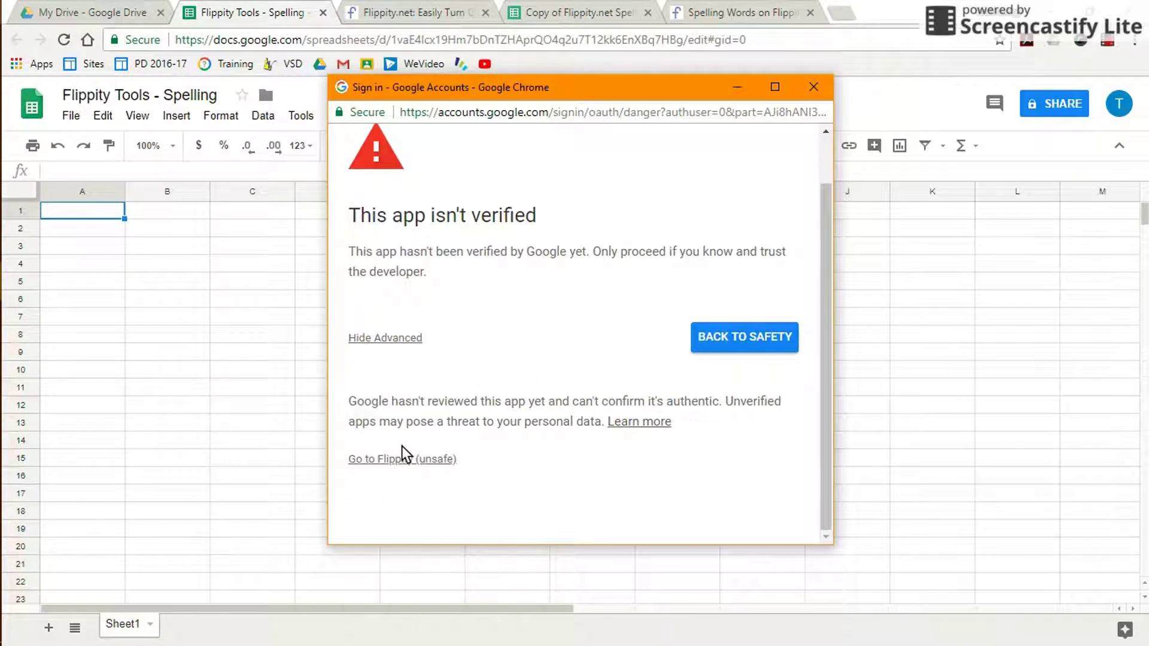
left_click(393, 461)
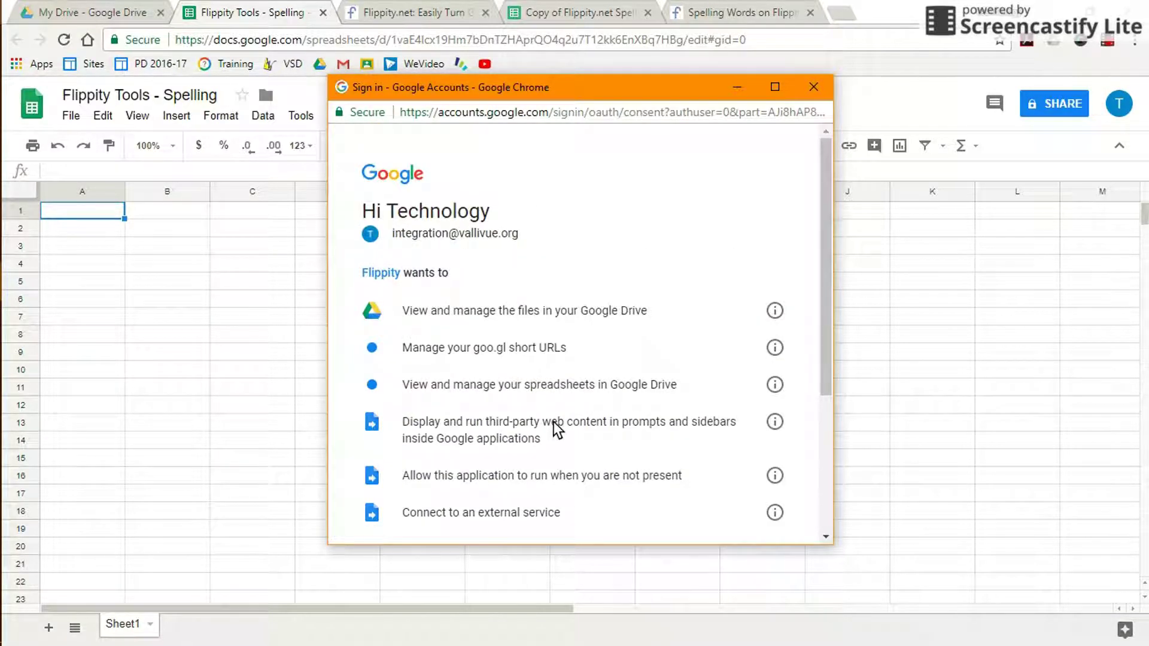
scroll(554, 426, "down", 5)
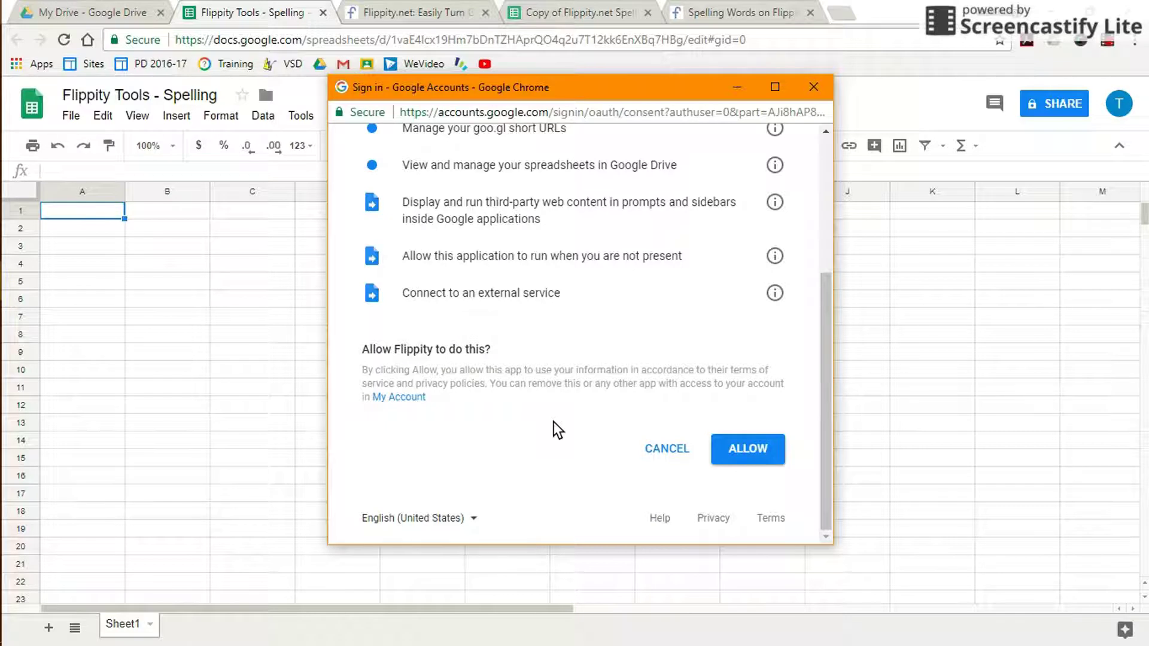
left_click(747, 447)
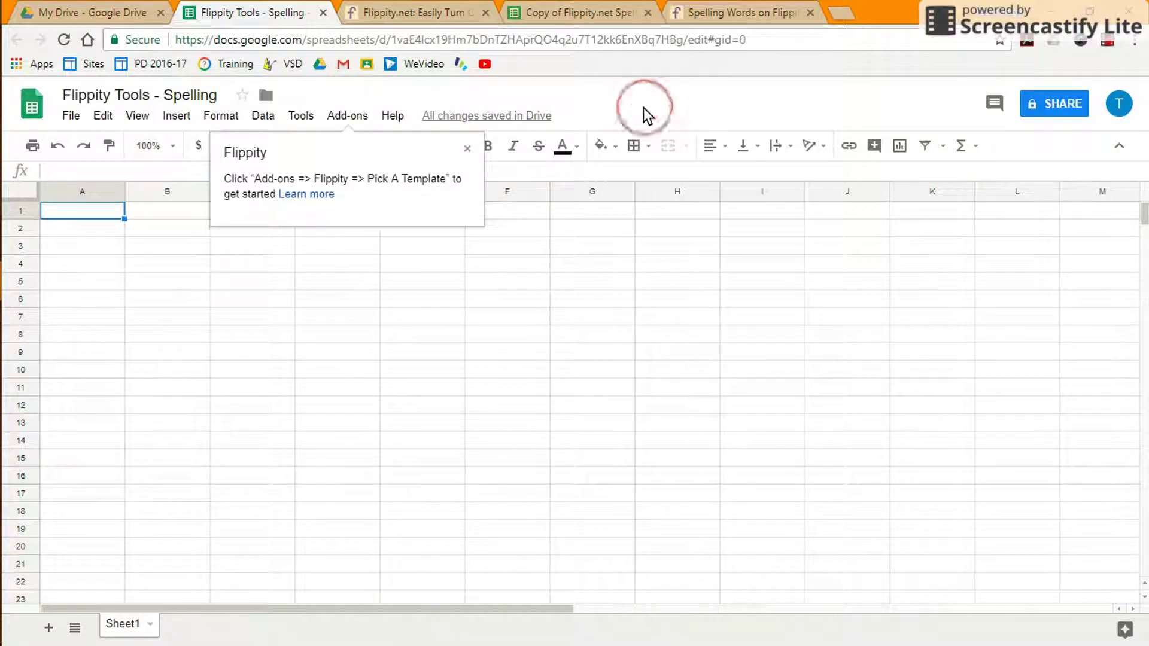
Build the '6. Flippity Spelling Words' template from Flippity's Pick A Template carousel.
left_click(467, 149)
left_click(349, 116)
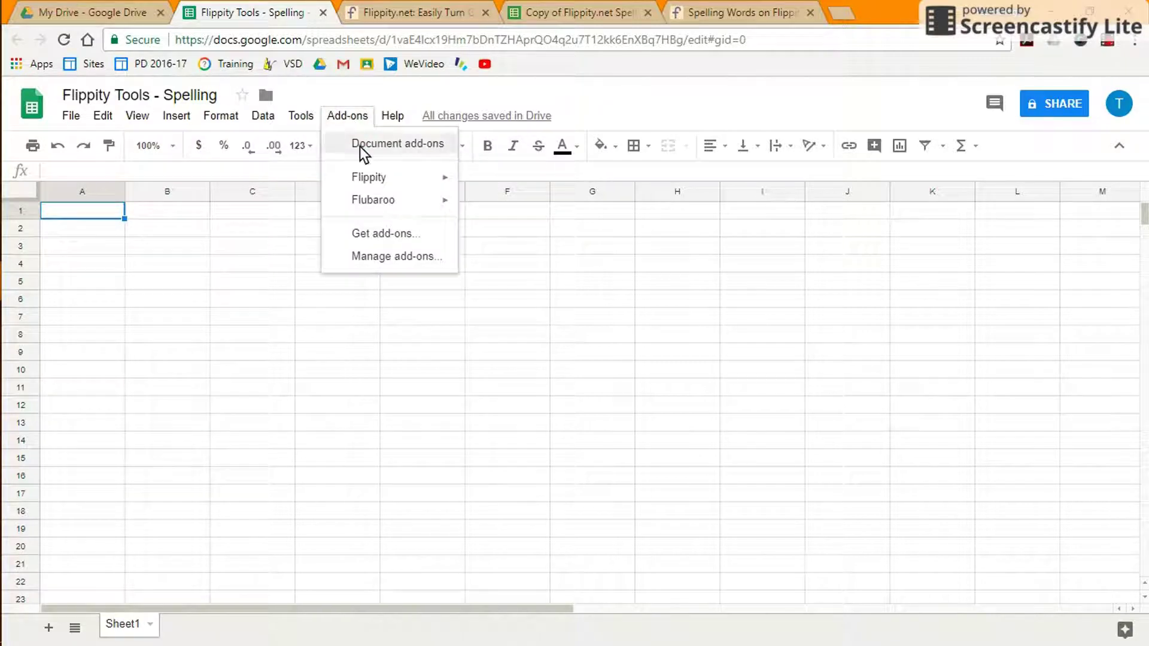
mouse_move(365, 184)
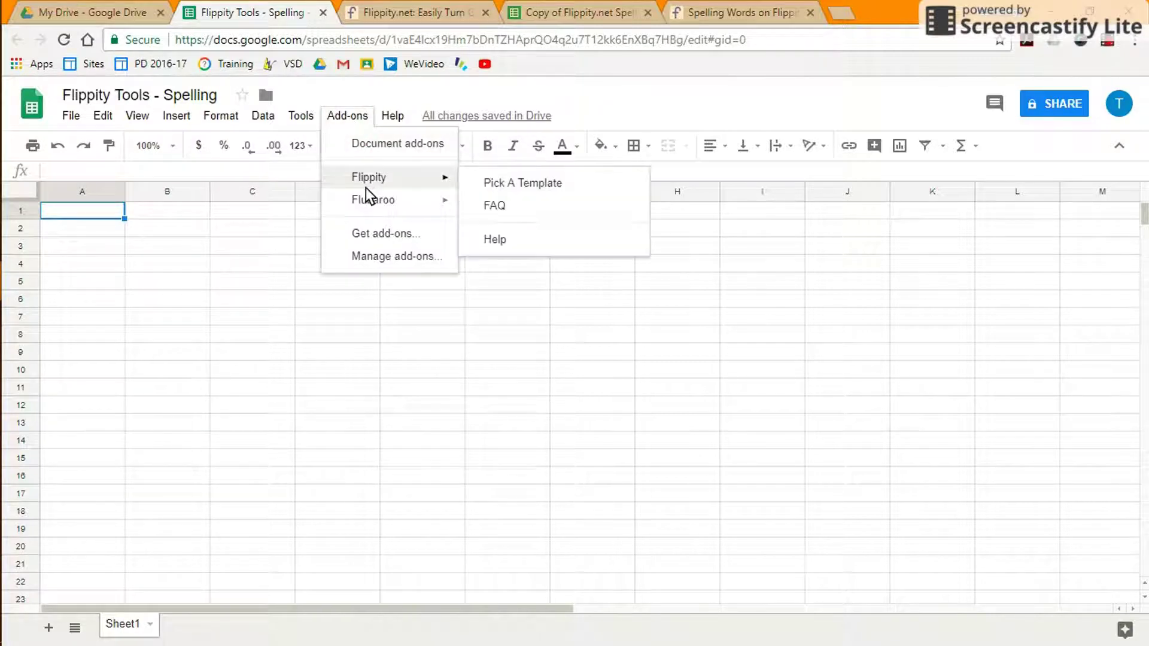
left_click(494, 185)
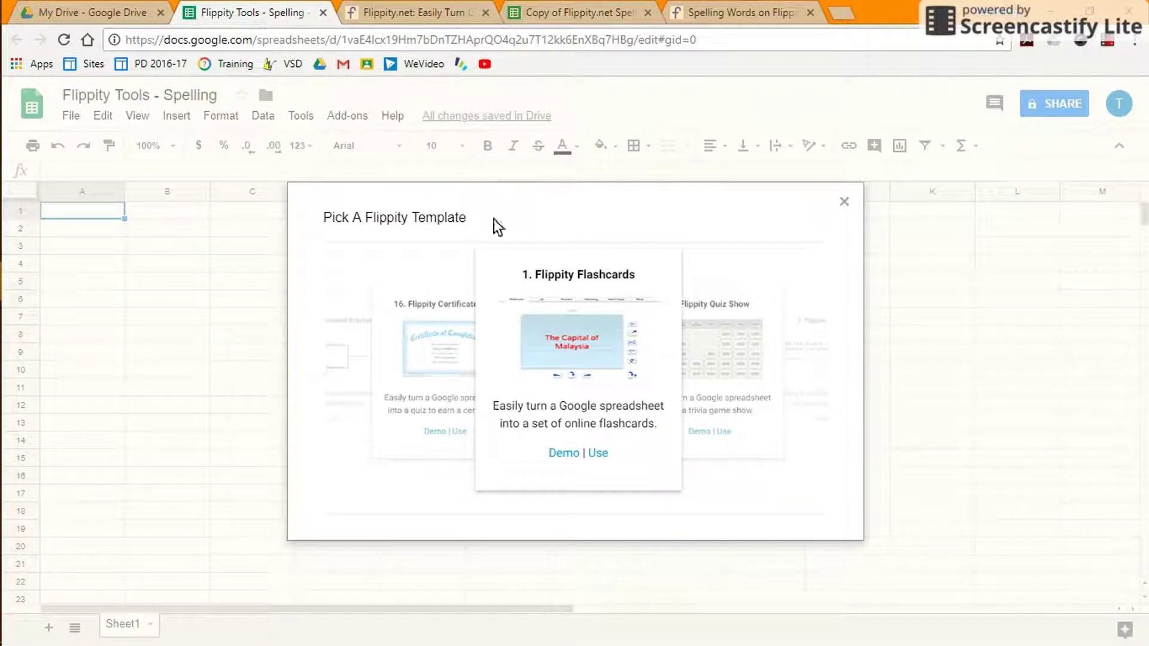
left_click(720, 364)
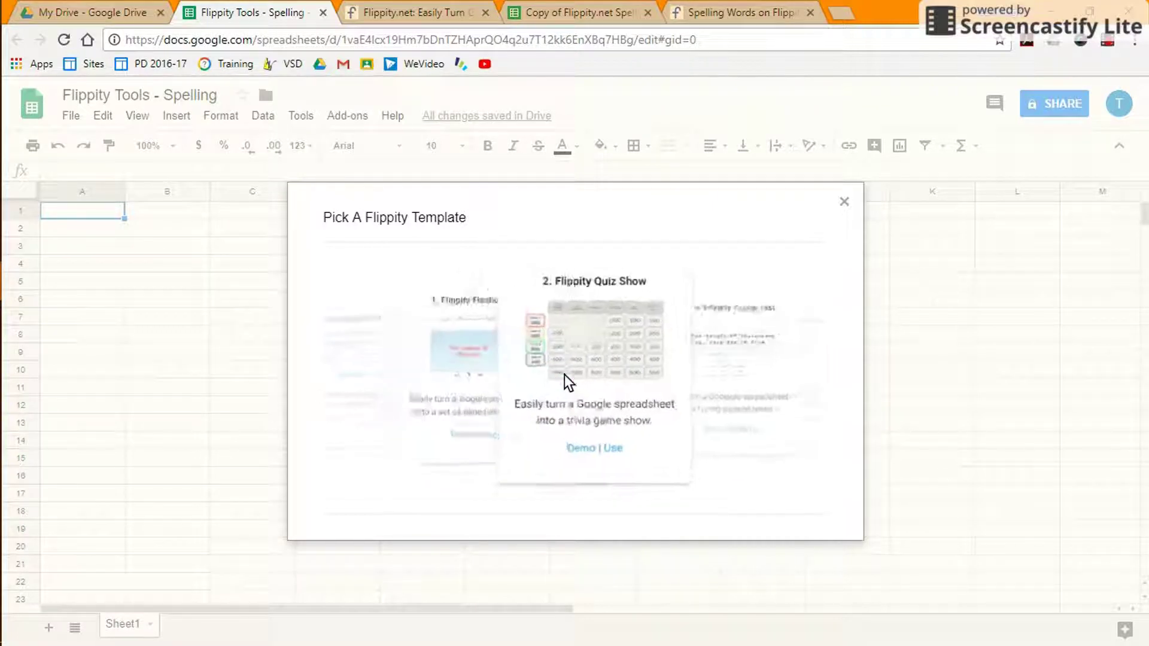
left_click_drag(585, 357, 427, 351)
left_click_drag(536, 353, 418, 354)
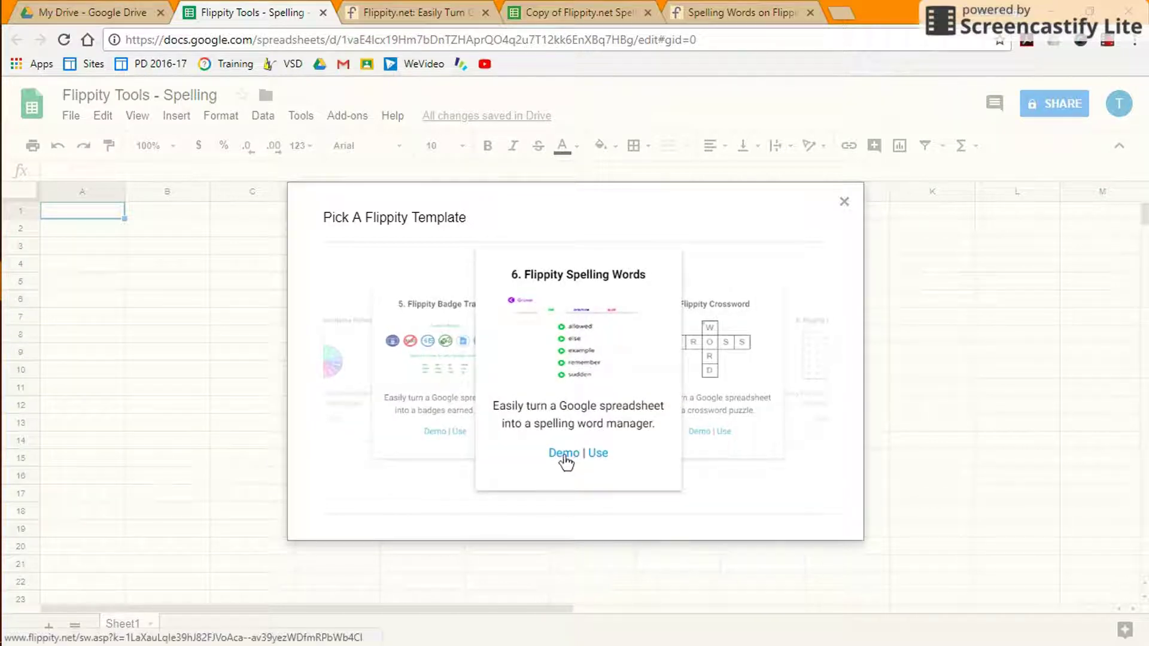
left_click(596, 454)
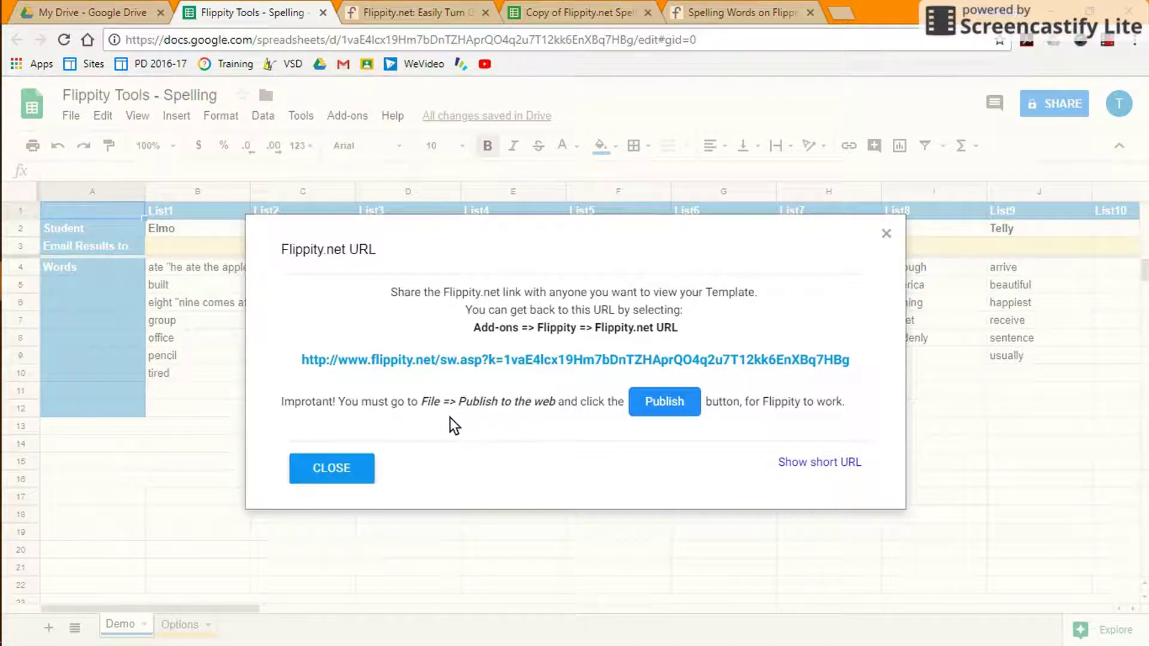
Dismiss the Flippity link dialog, publish the whole spreadsheet as a web page, then show the Options sheet.
left_click(337, 471)
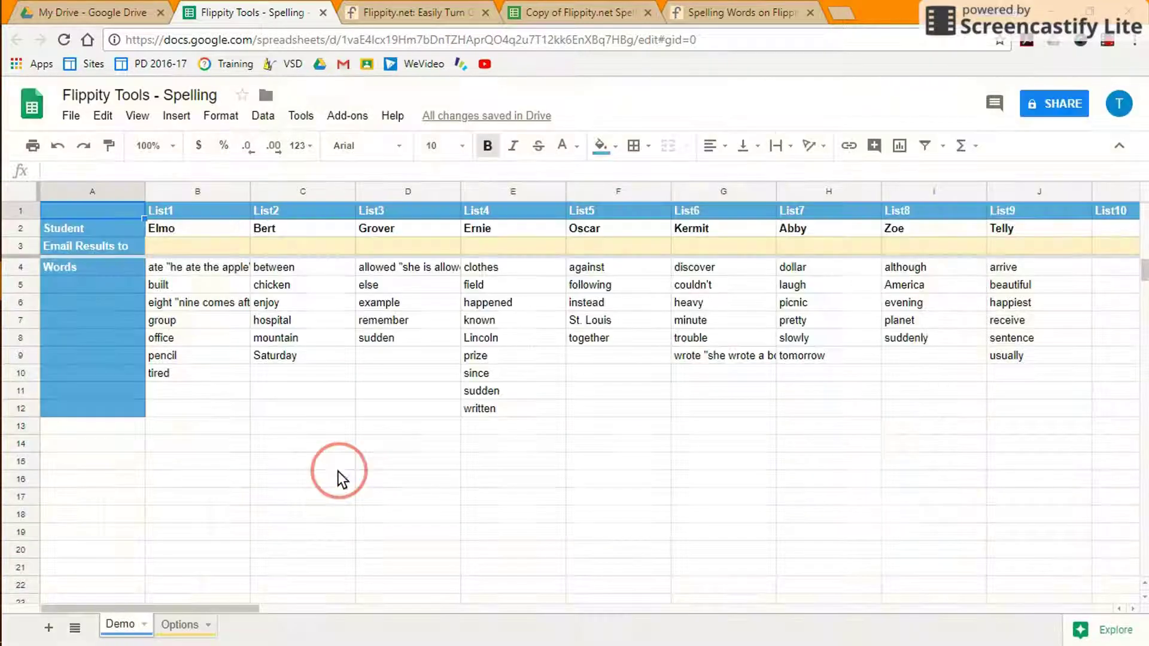
left_click(60, 119)
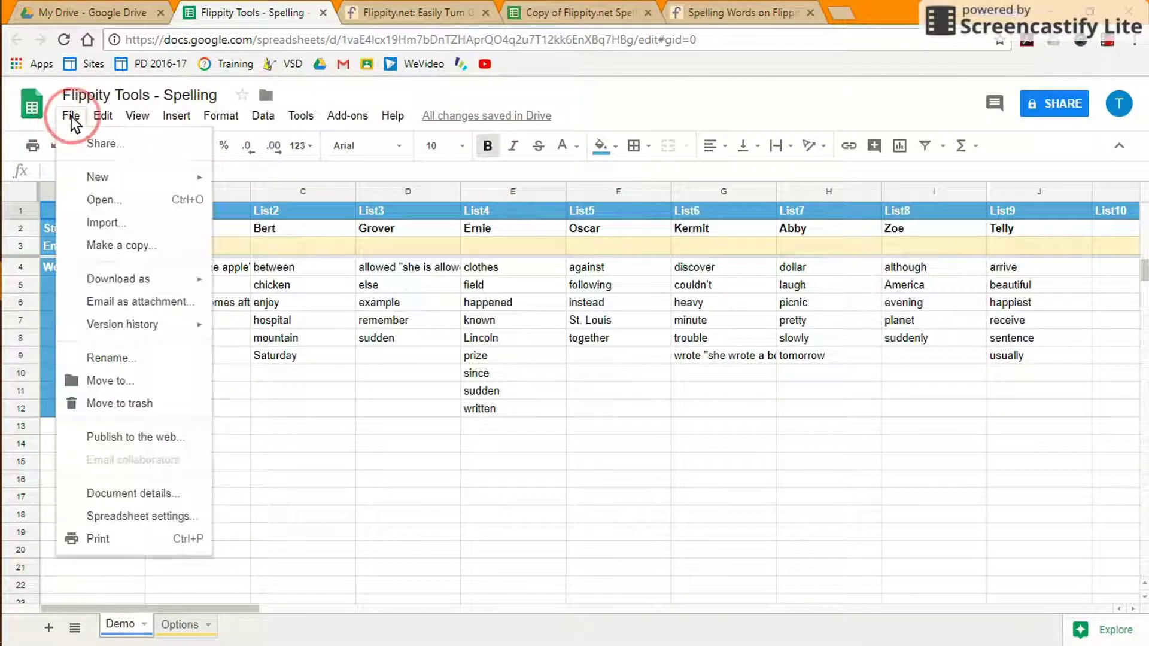
left_click(144, 436)
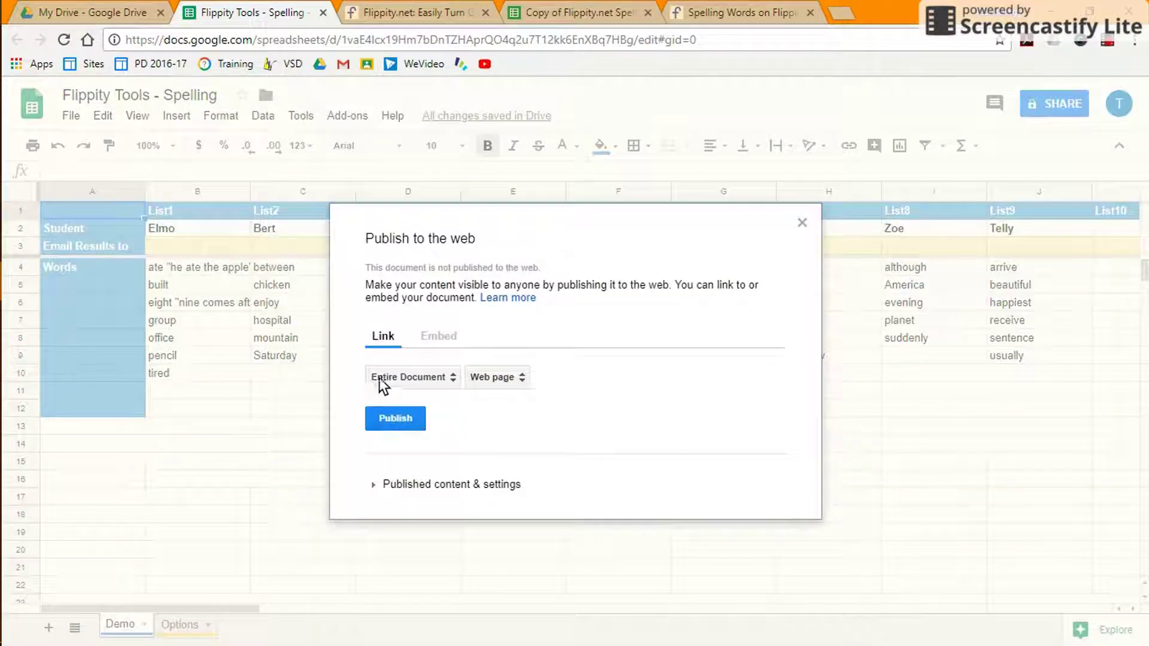
left_click(392, 419)
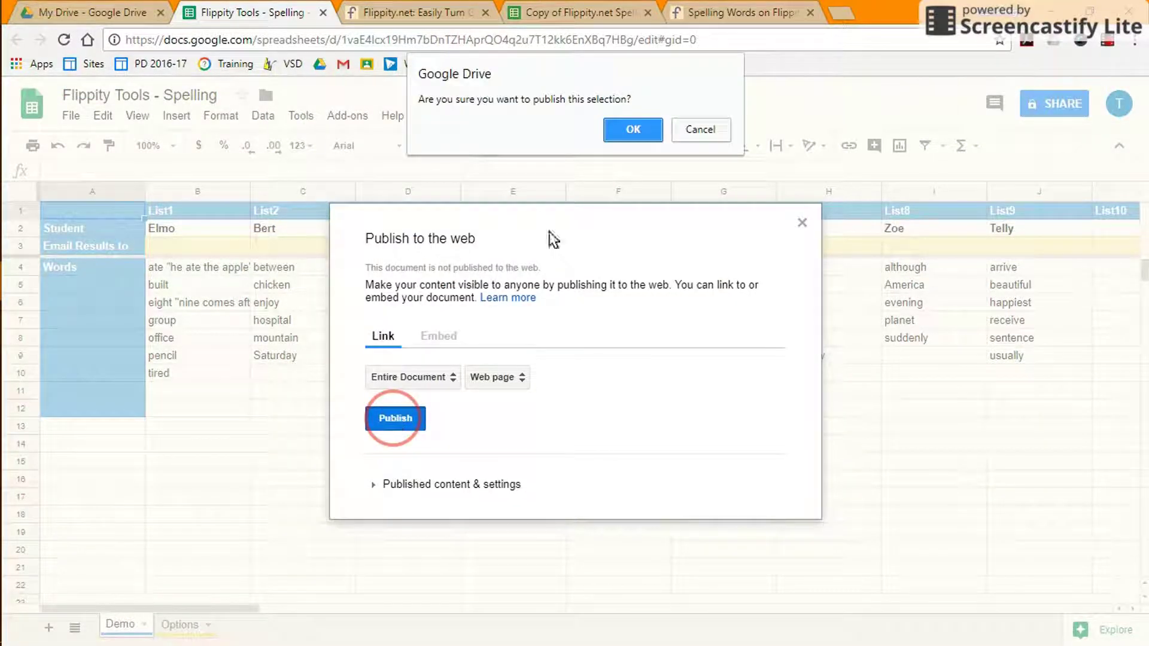
left_click(626, 131)
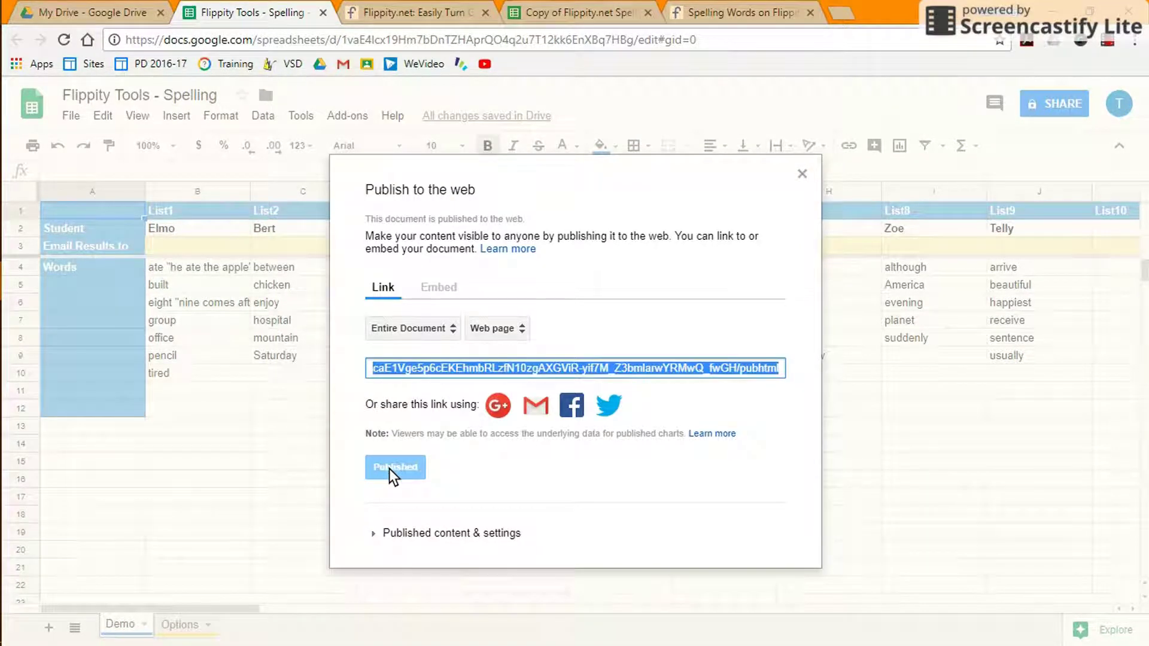
left_click(802, 175)
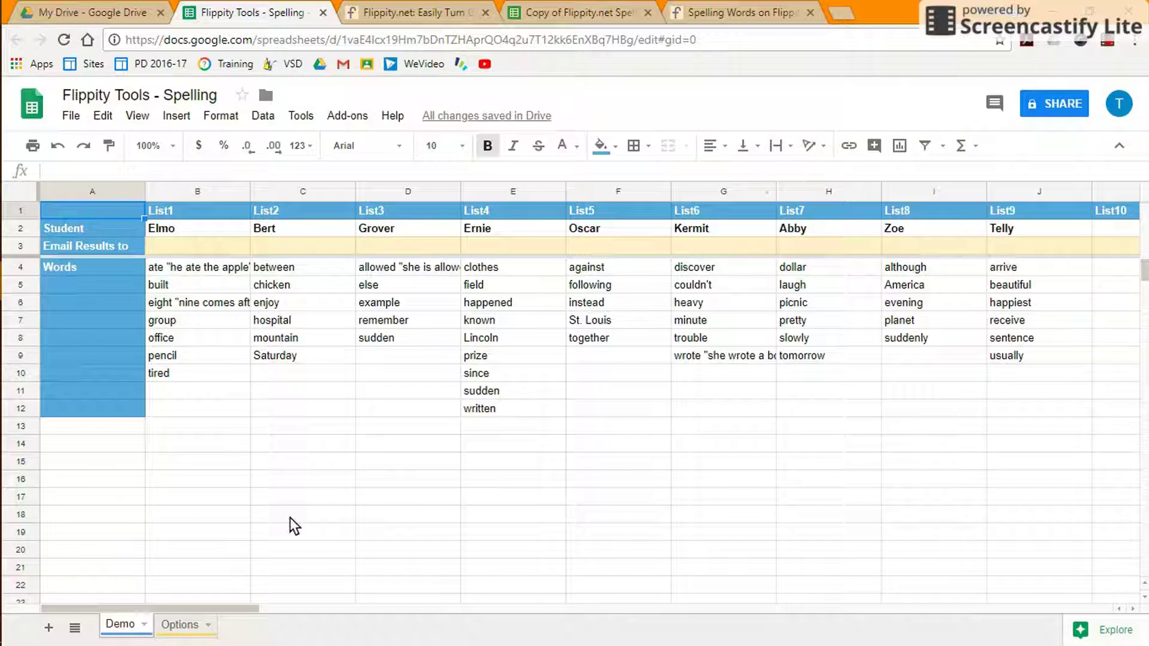
left_click(180, 625)
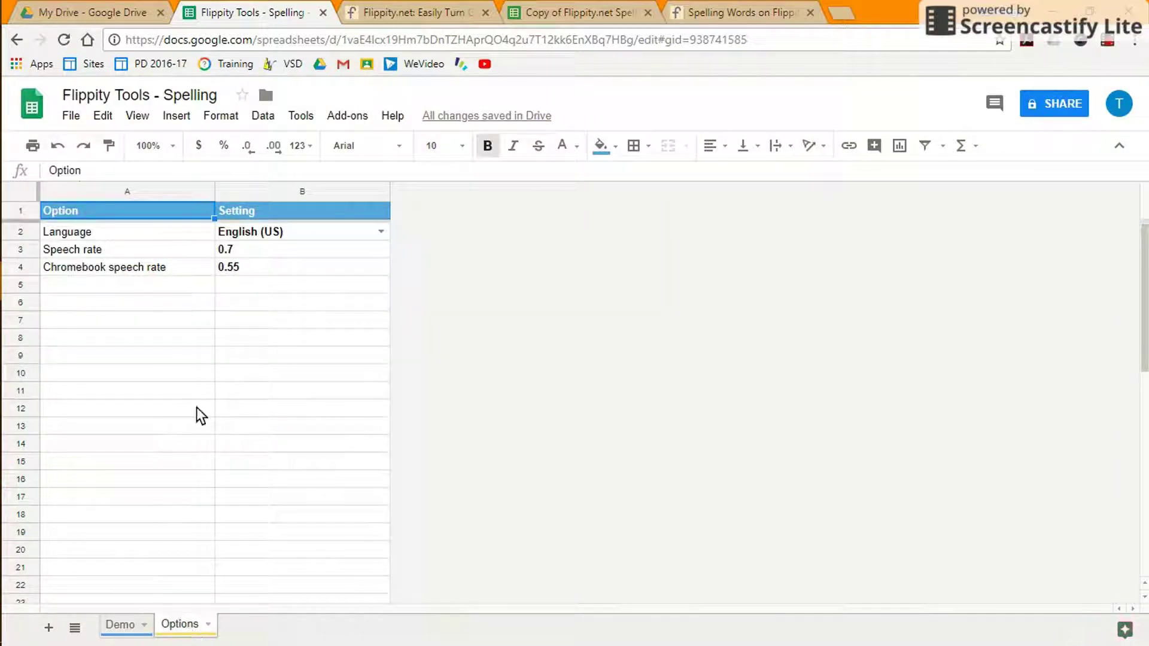
Rename list B2 from Elmo to 'Hard' and list C2 from Bert to 'Easy'.
left_click(235, 248)
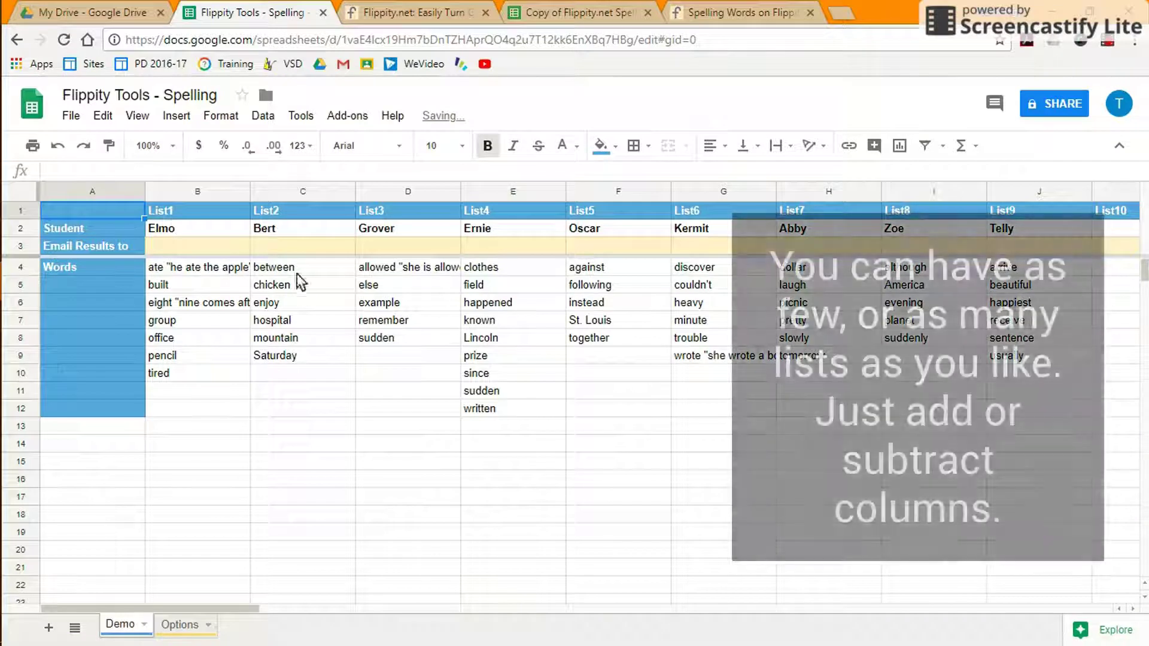
left_click(179, 232)
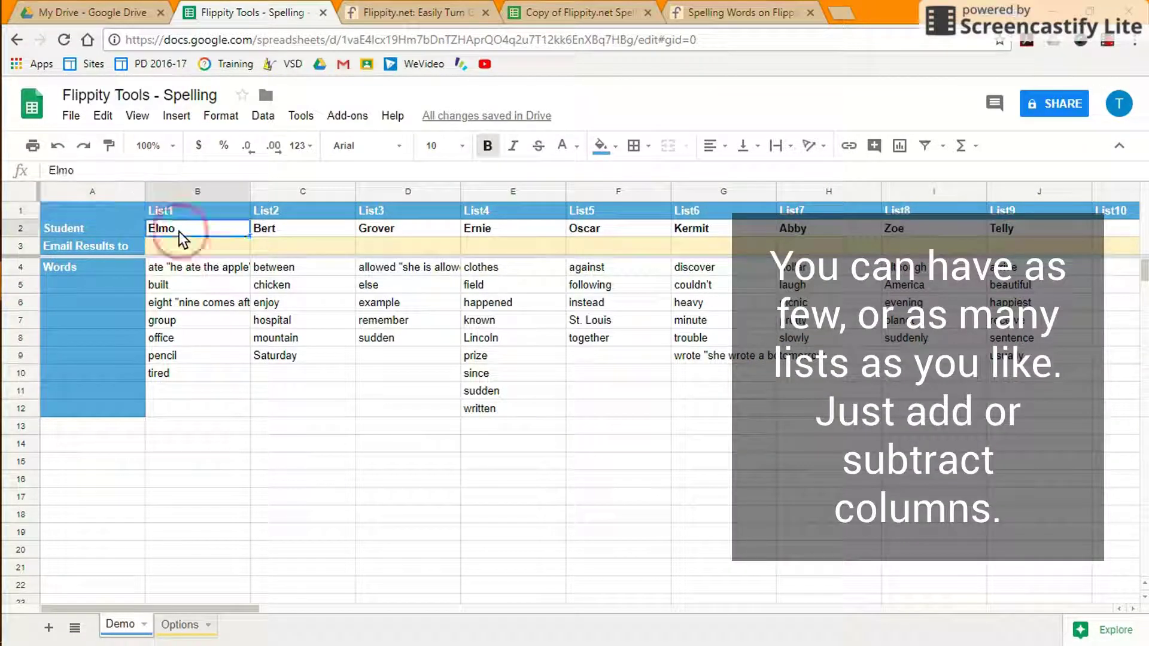
type("Hard")
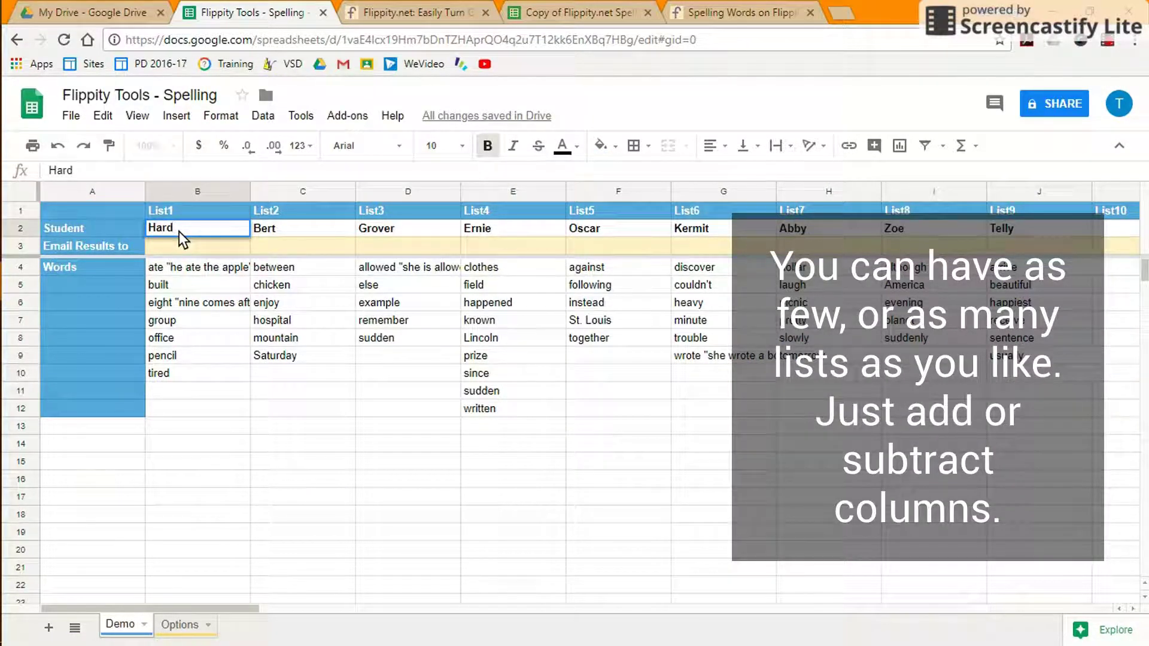
left_click(275, 228)
type("Easy")
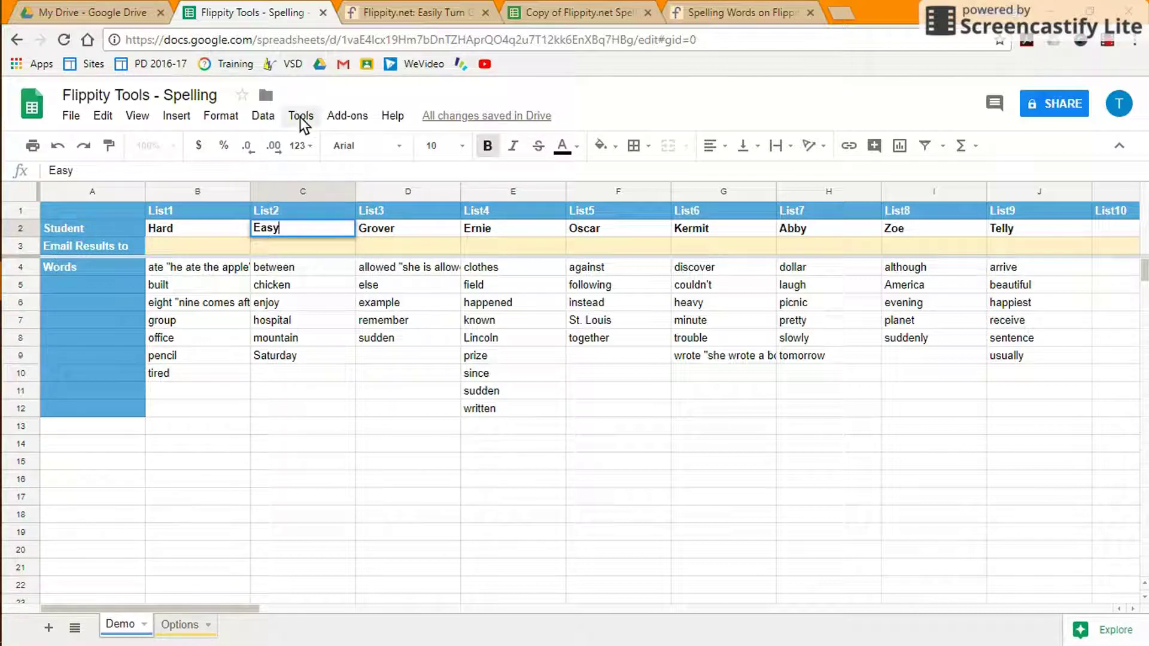
left_click(347, 117)
Show the sheet's Flippity.net URL and open the Flippity spelling page.
left_click(347, 117)
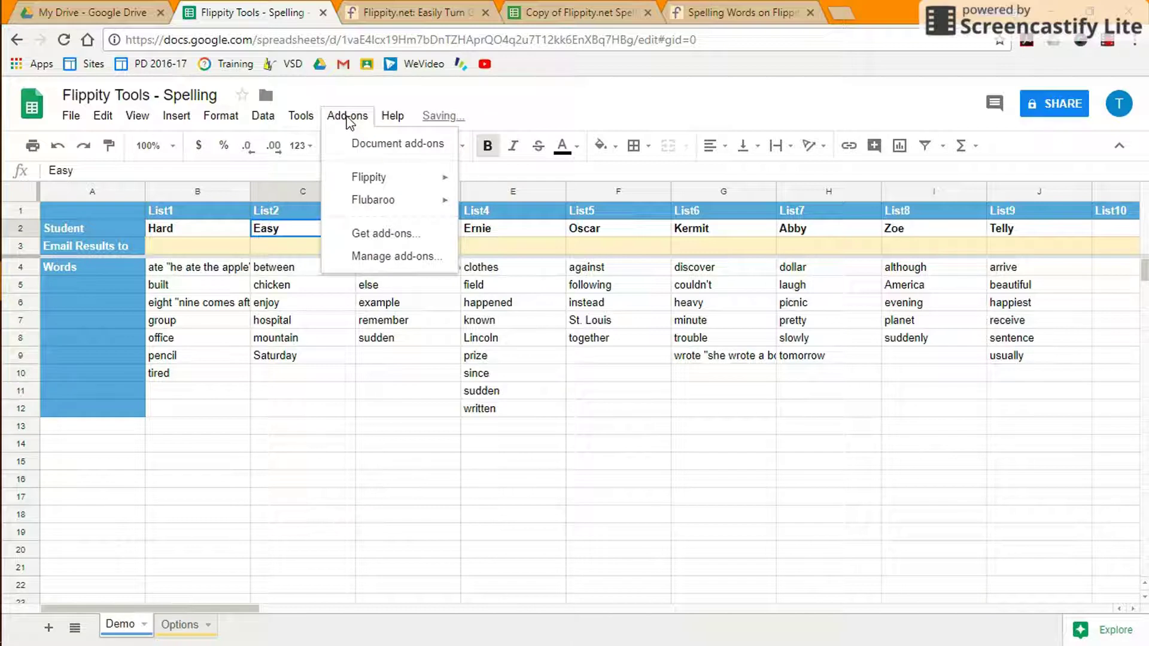
mouse_move(376, 179)
left_click(488, 182)
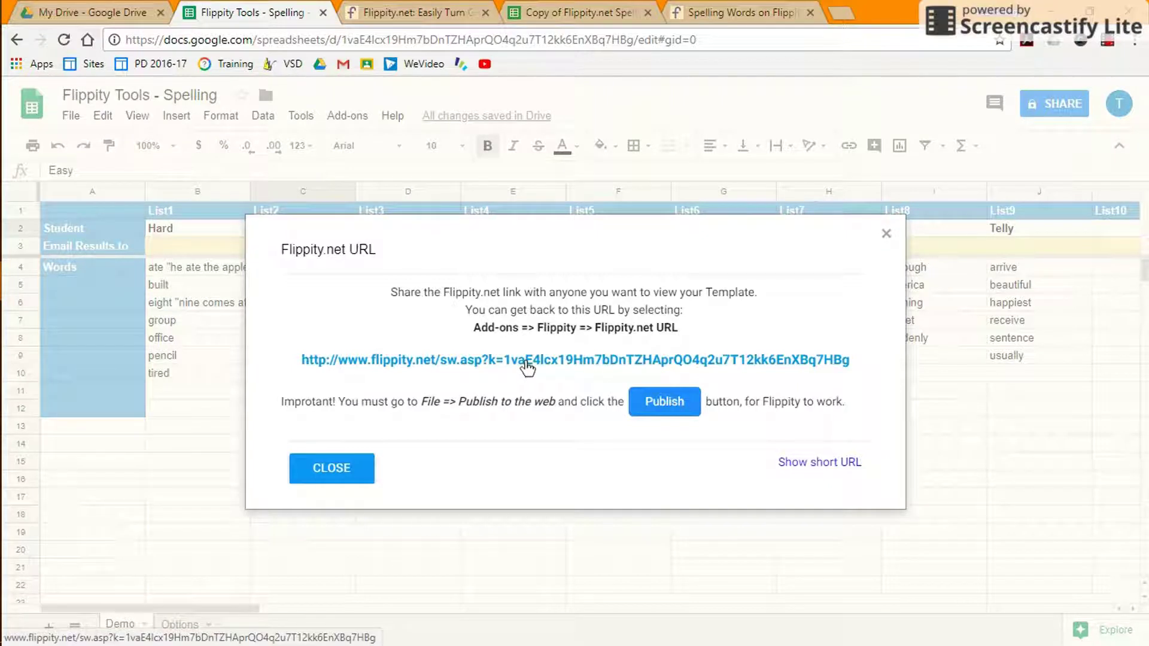
left_click(525, 364)
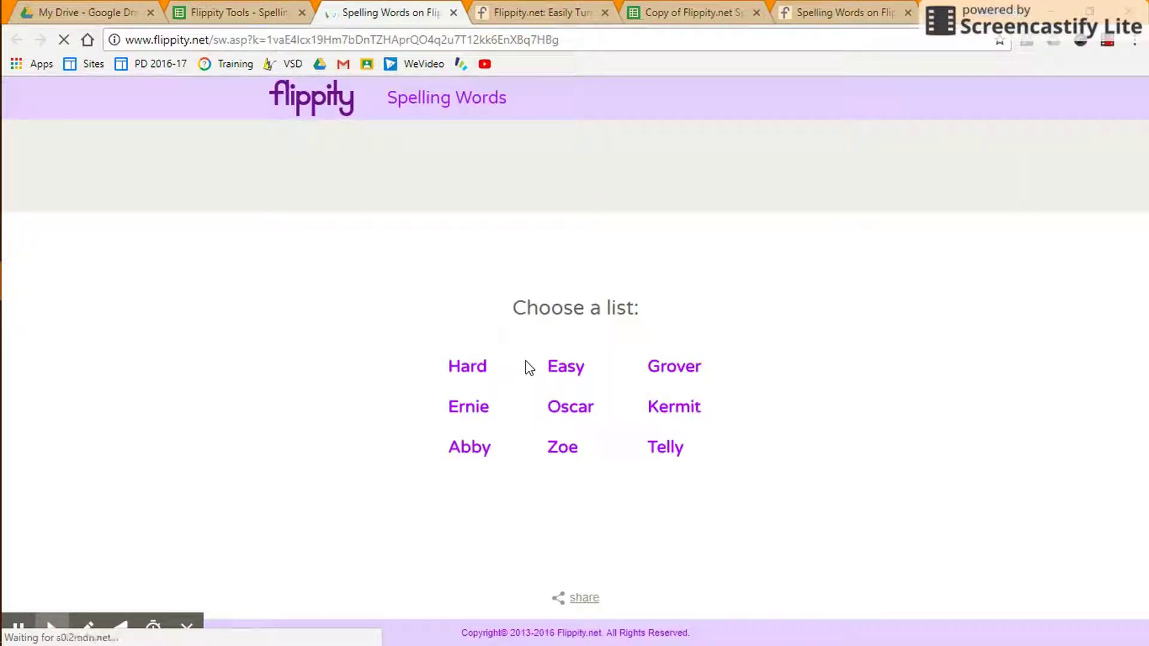
View the Hard word list on Flippity, then return to the spreadsheet and dismiss the link dialog.
left_click(470, 367)
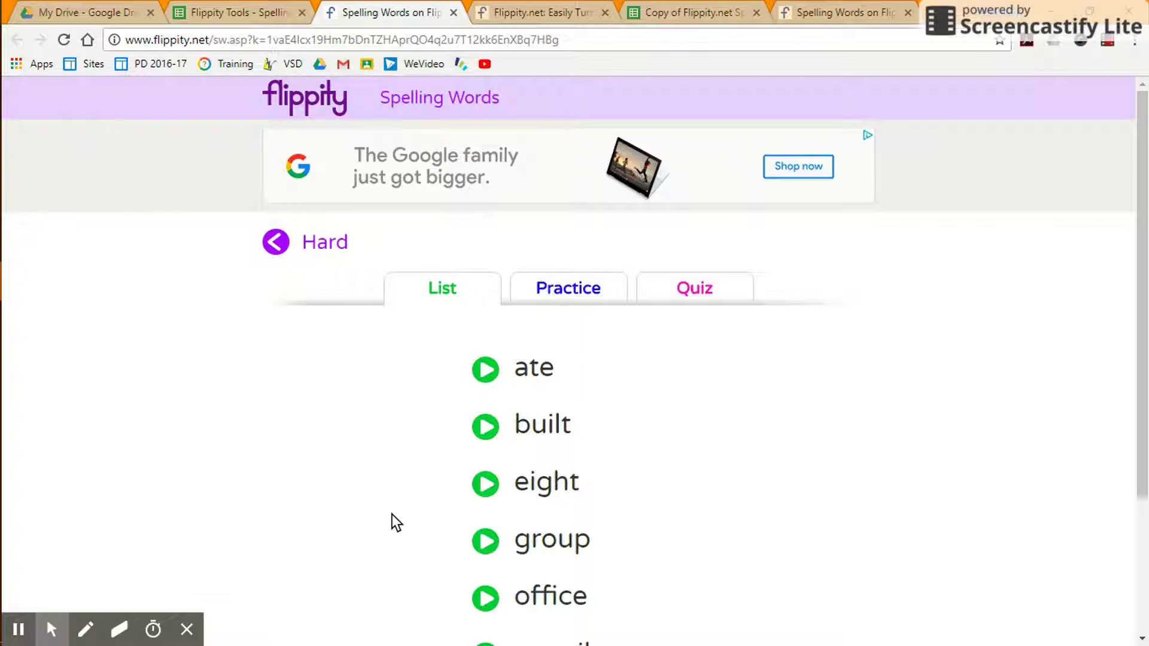
left_click(249, 13)
left_click(329, 470)
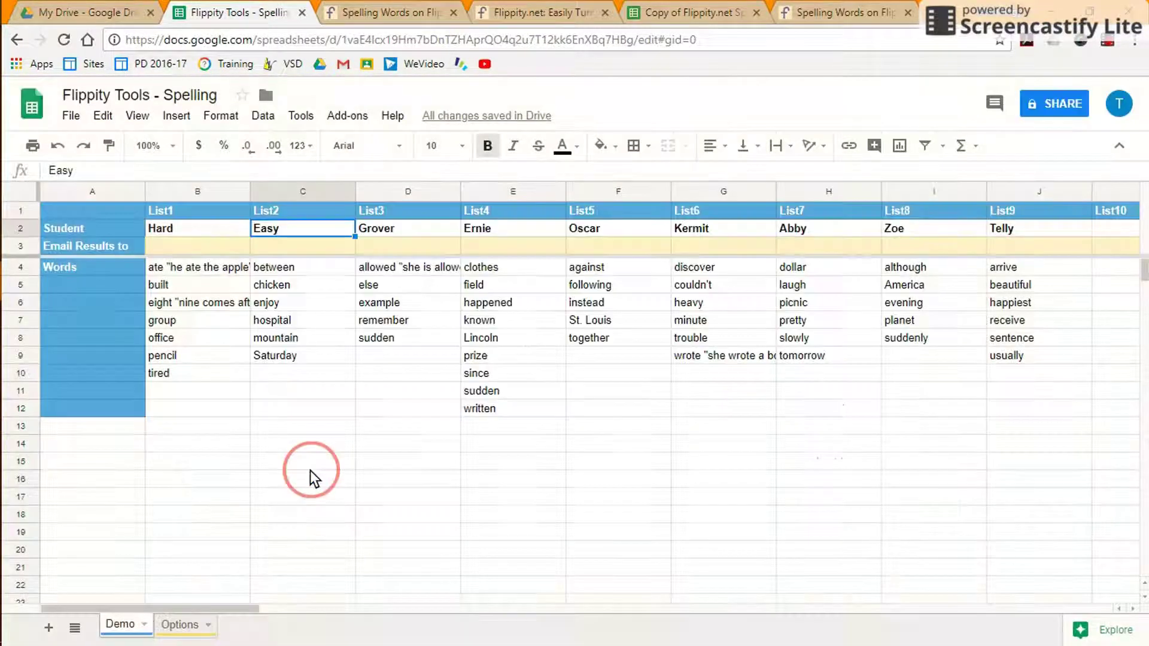
Enter 'somewhere' in F9 at the end of Oscar's list, then return to the Flippity page.
left_click(577, 350)
type("somewhere")
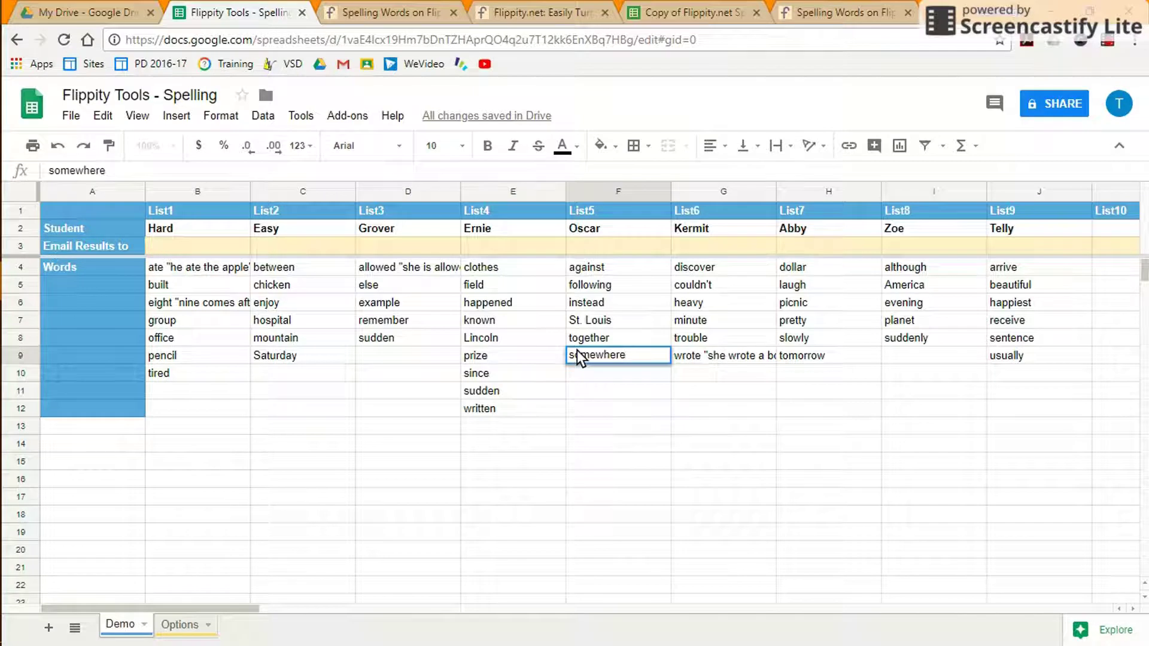
left_click(580, 373)
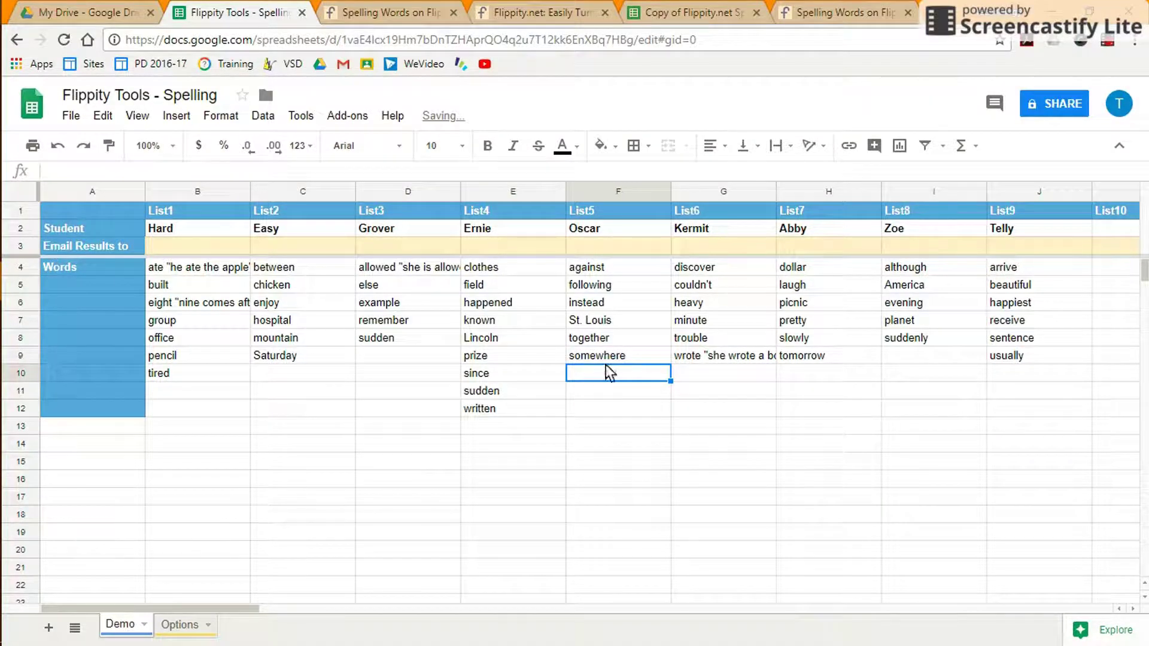
left_click(392, 13)
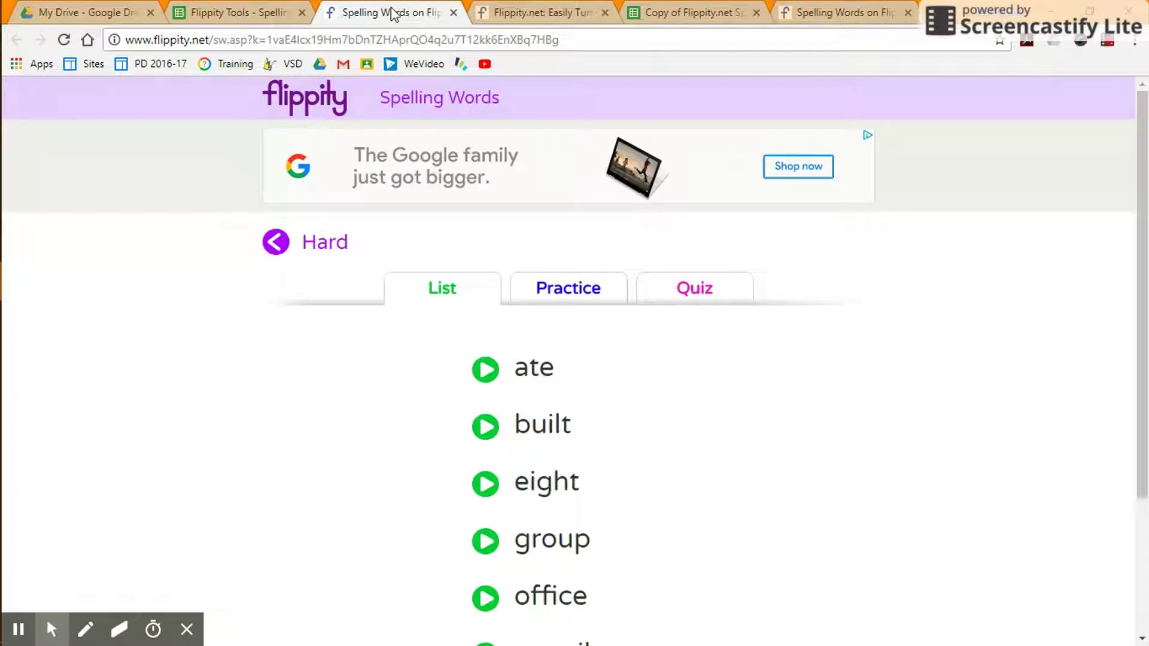
Reload Flippity and reopen Oscar's list to confirm 'somewhere' now appears as its sixth word.
left_click(272, 251)
left_click(566, 406)
scroll(274, 496, "down", 2)
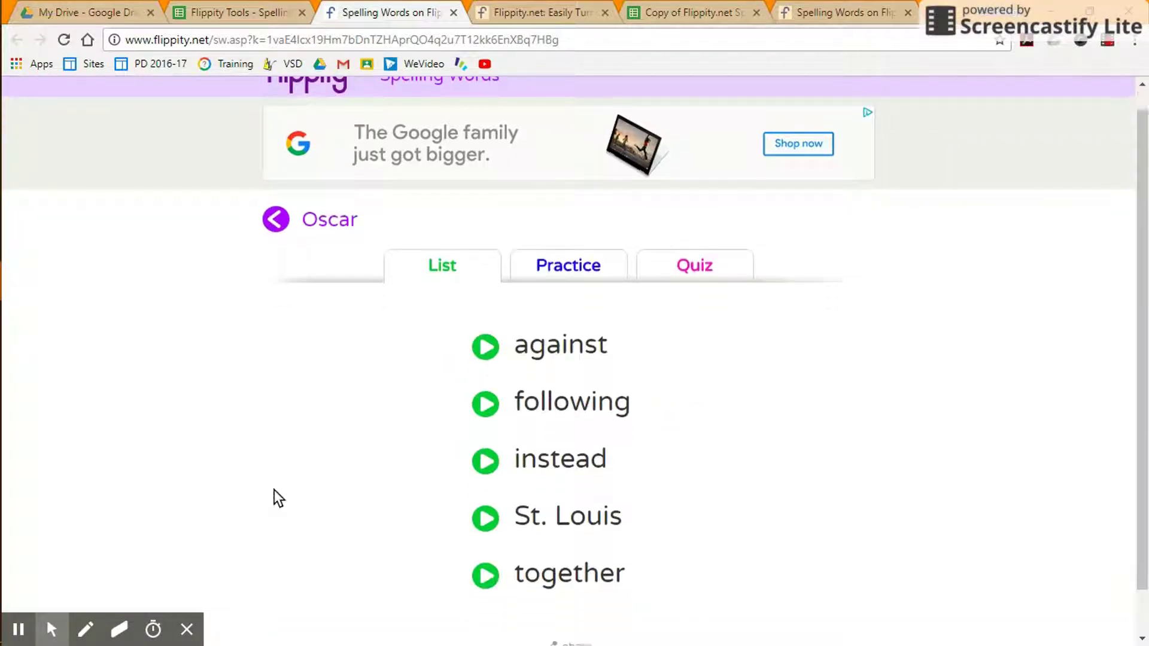
left_click(64, 40)
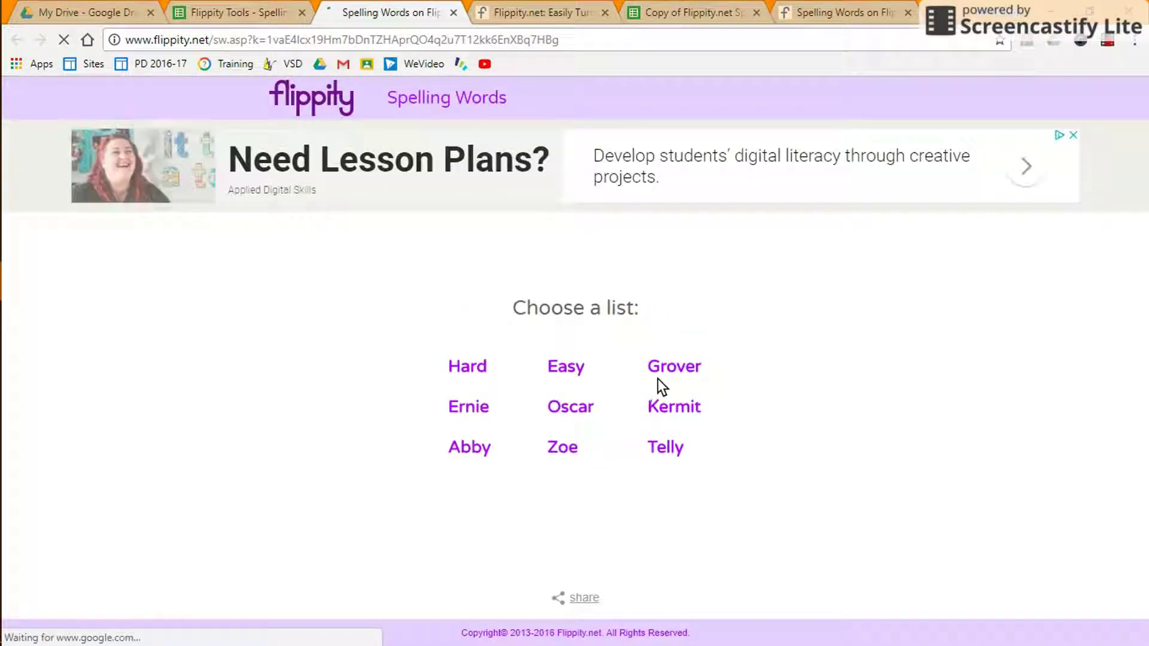
left_click(566, 406)
scroll(307, 479, "down", 3)
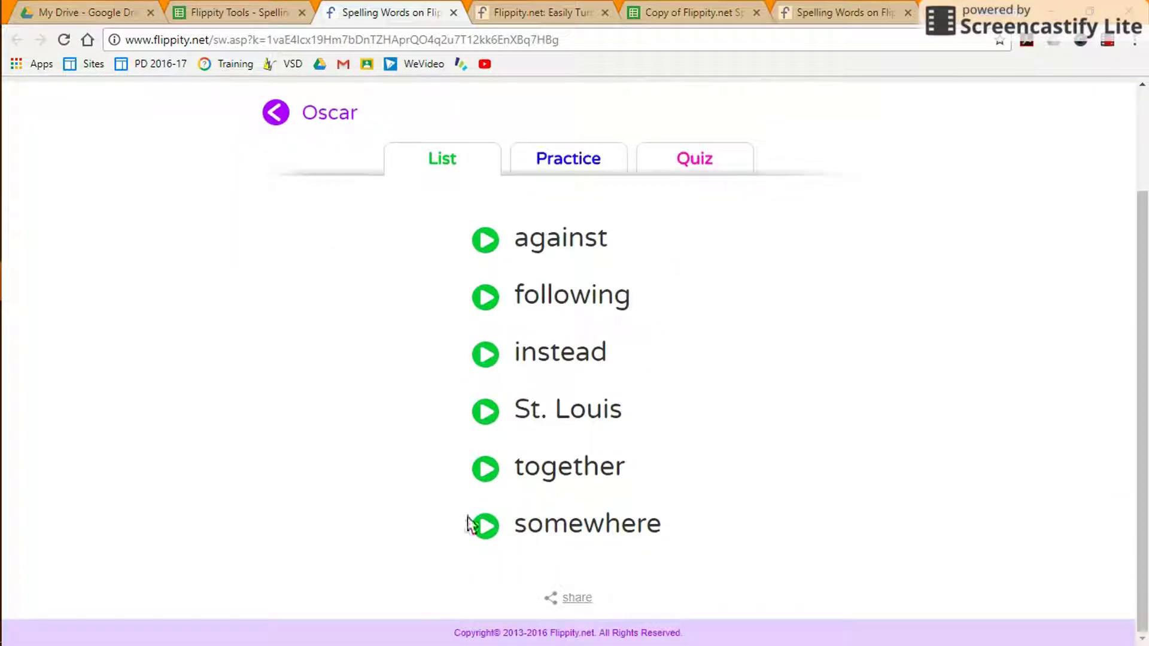